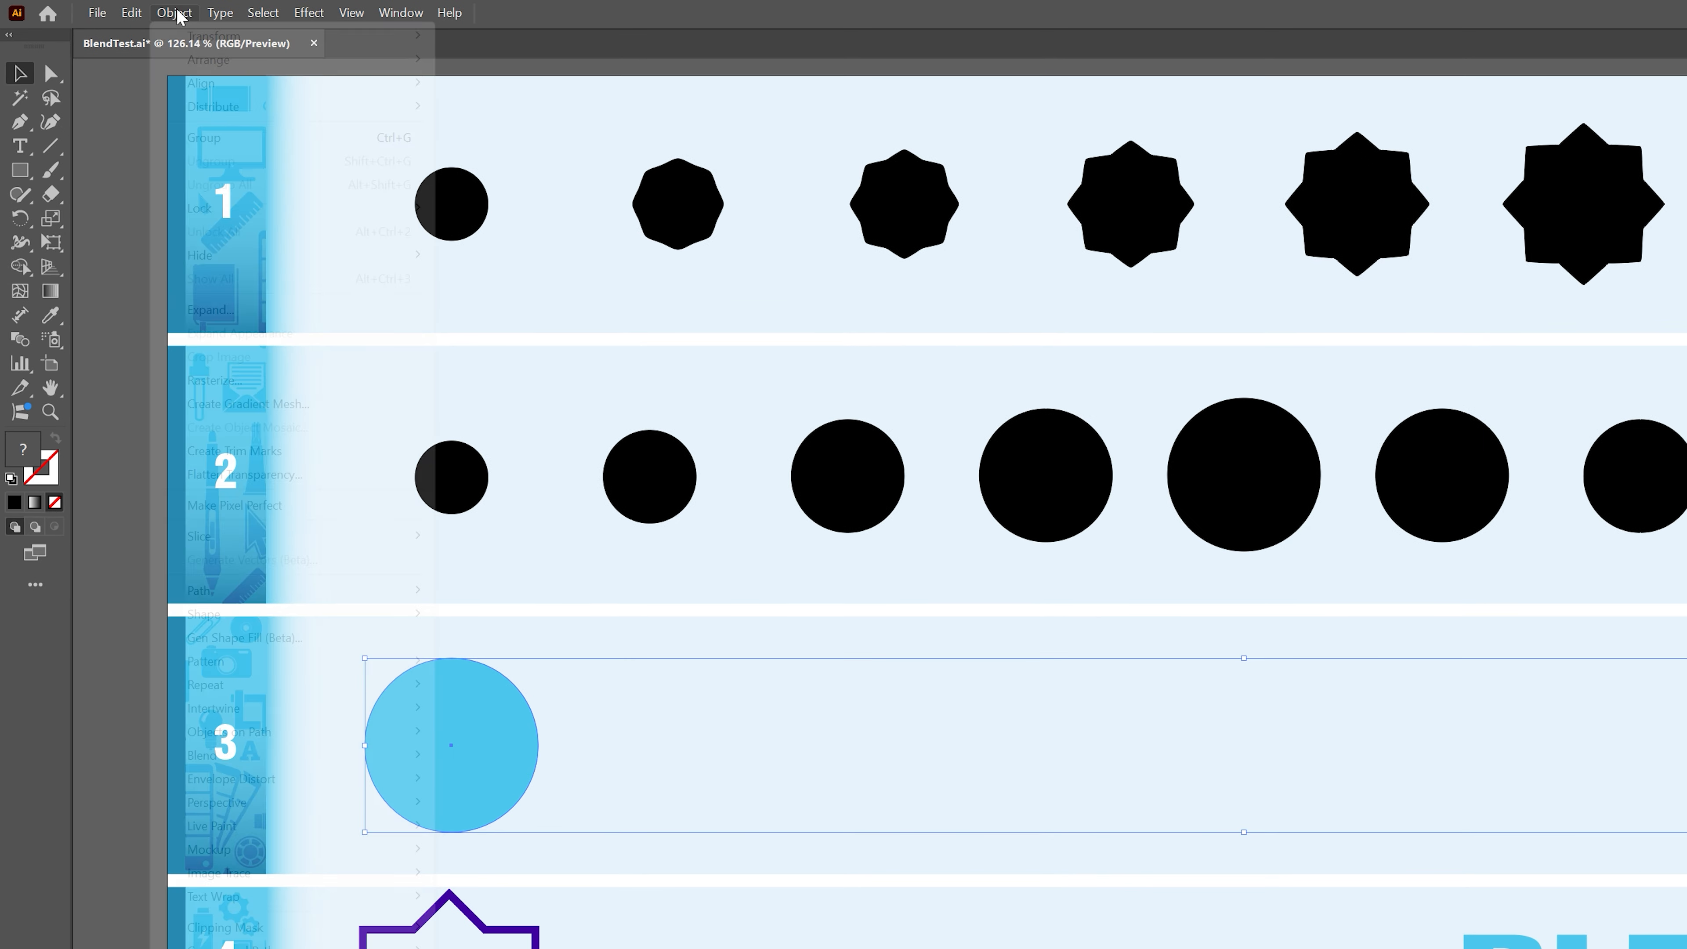
# Set the blend spacing for the two selected circles in row 3 to 6 specified steps.
pyautogui.click(145, 11)
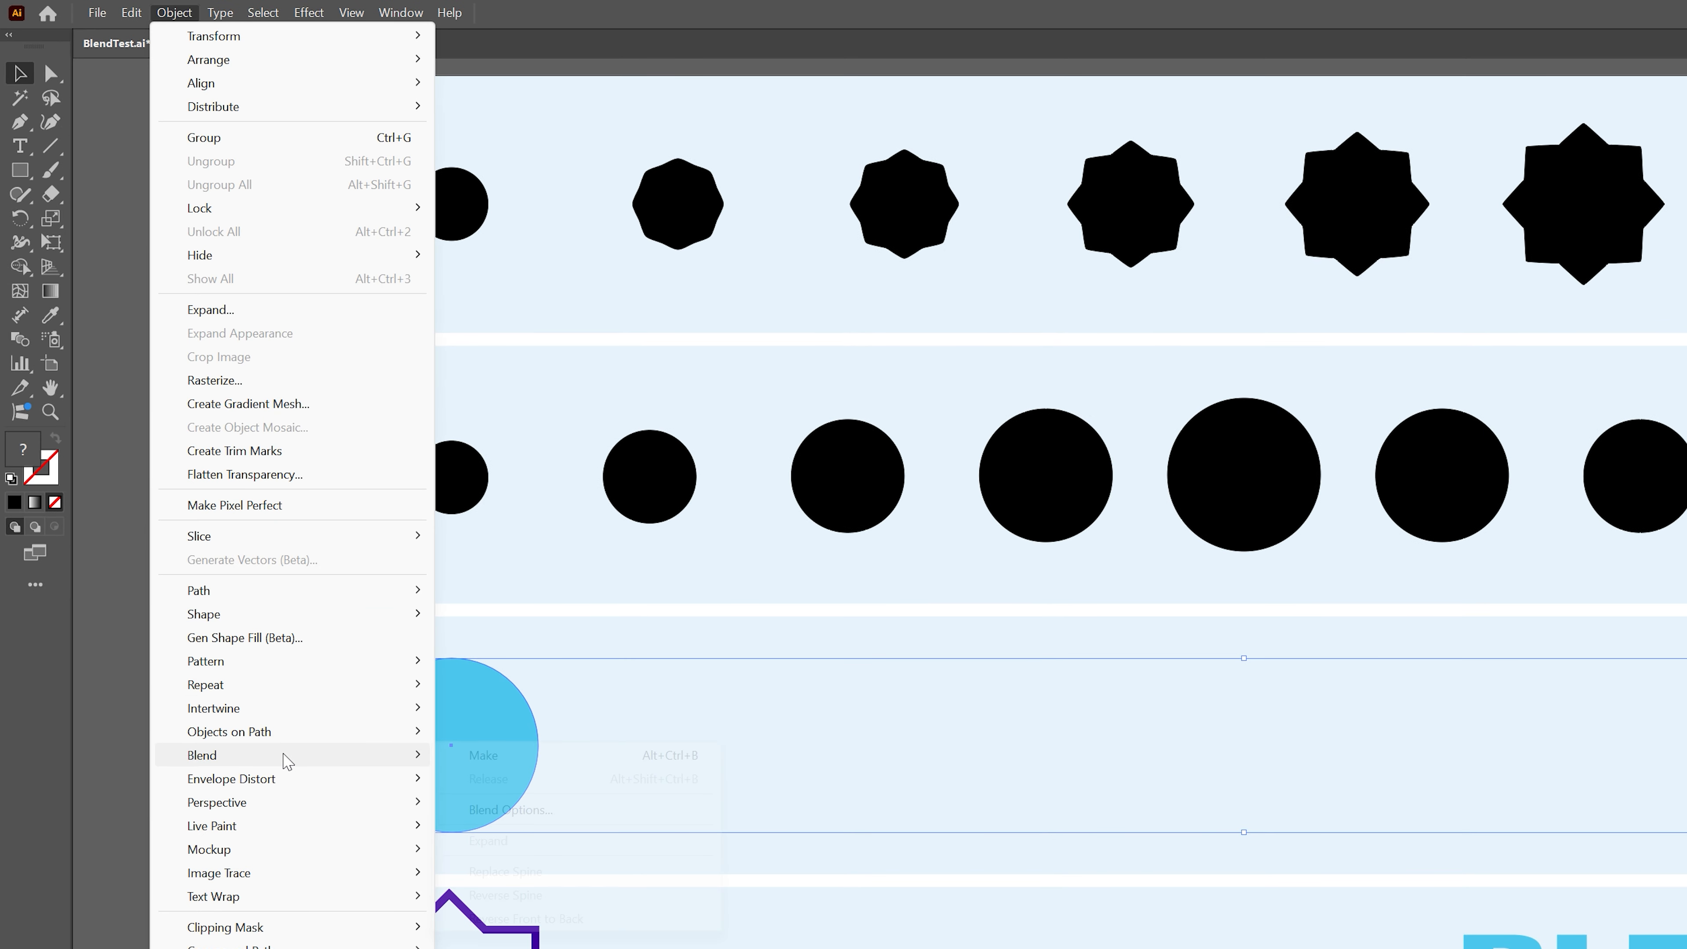
pyautogui.moveTo(284, 756)
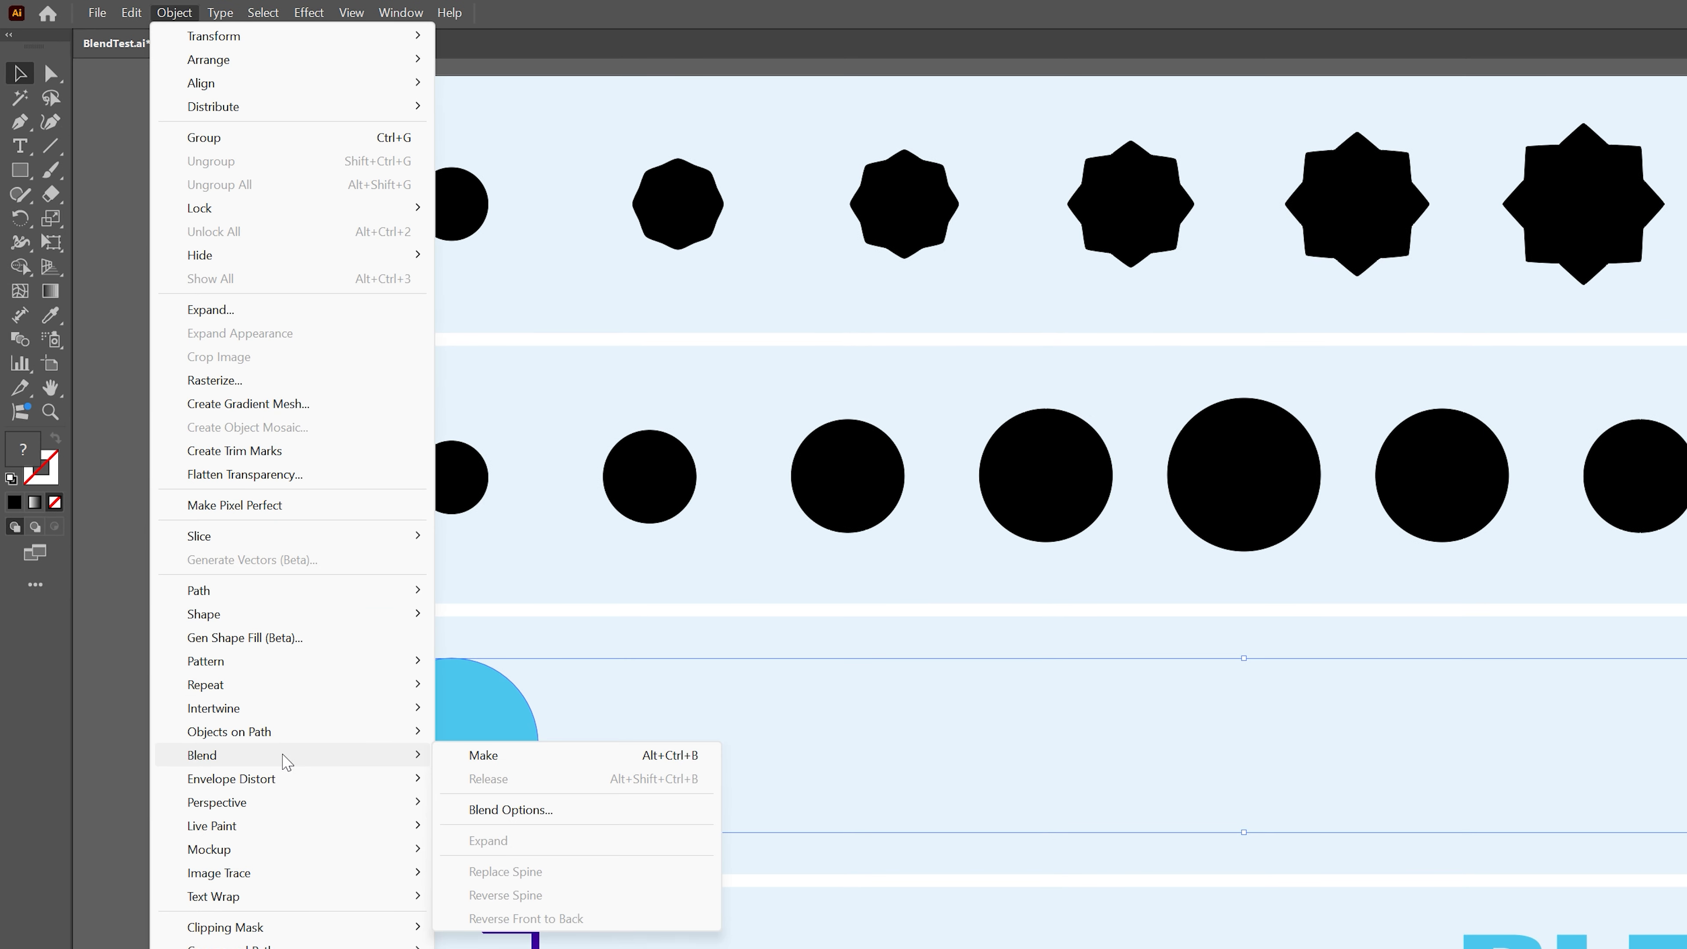
pyautogui.click(501, 810)
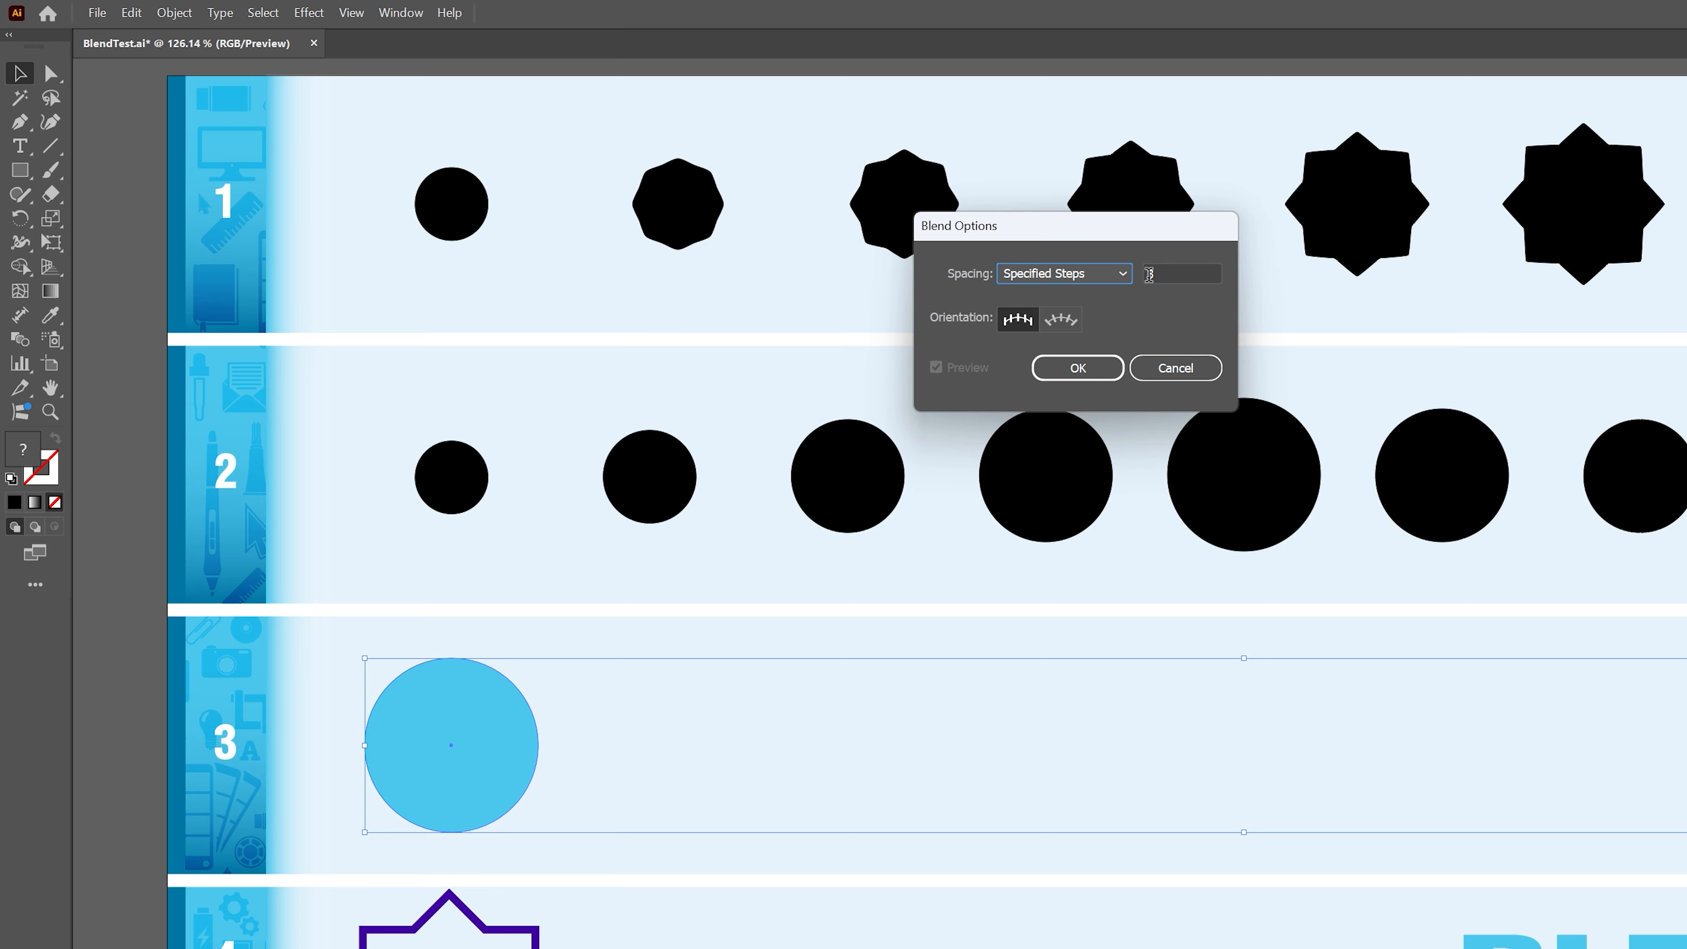
pyautogui.moveTo(1170, 273); pyautogui.dragTo(1128, 272)
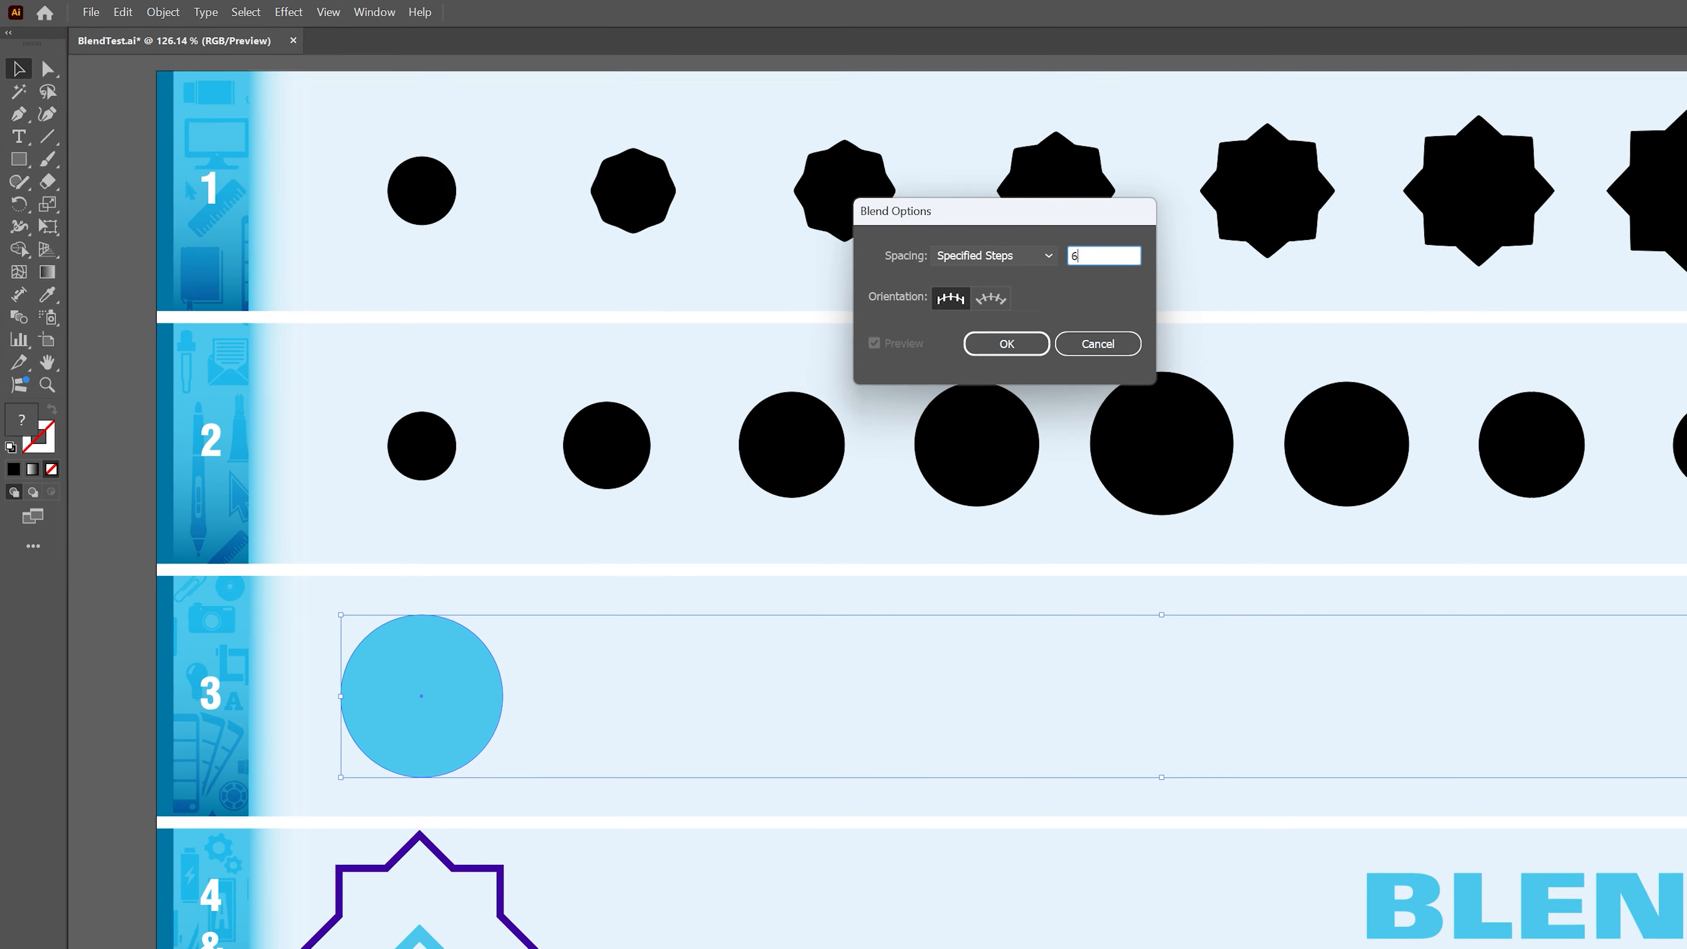
pyautogui.write('6')
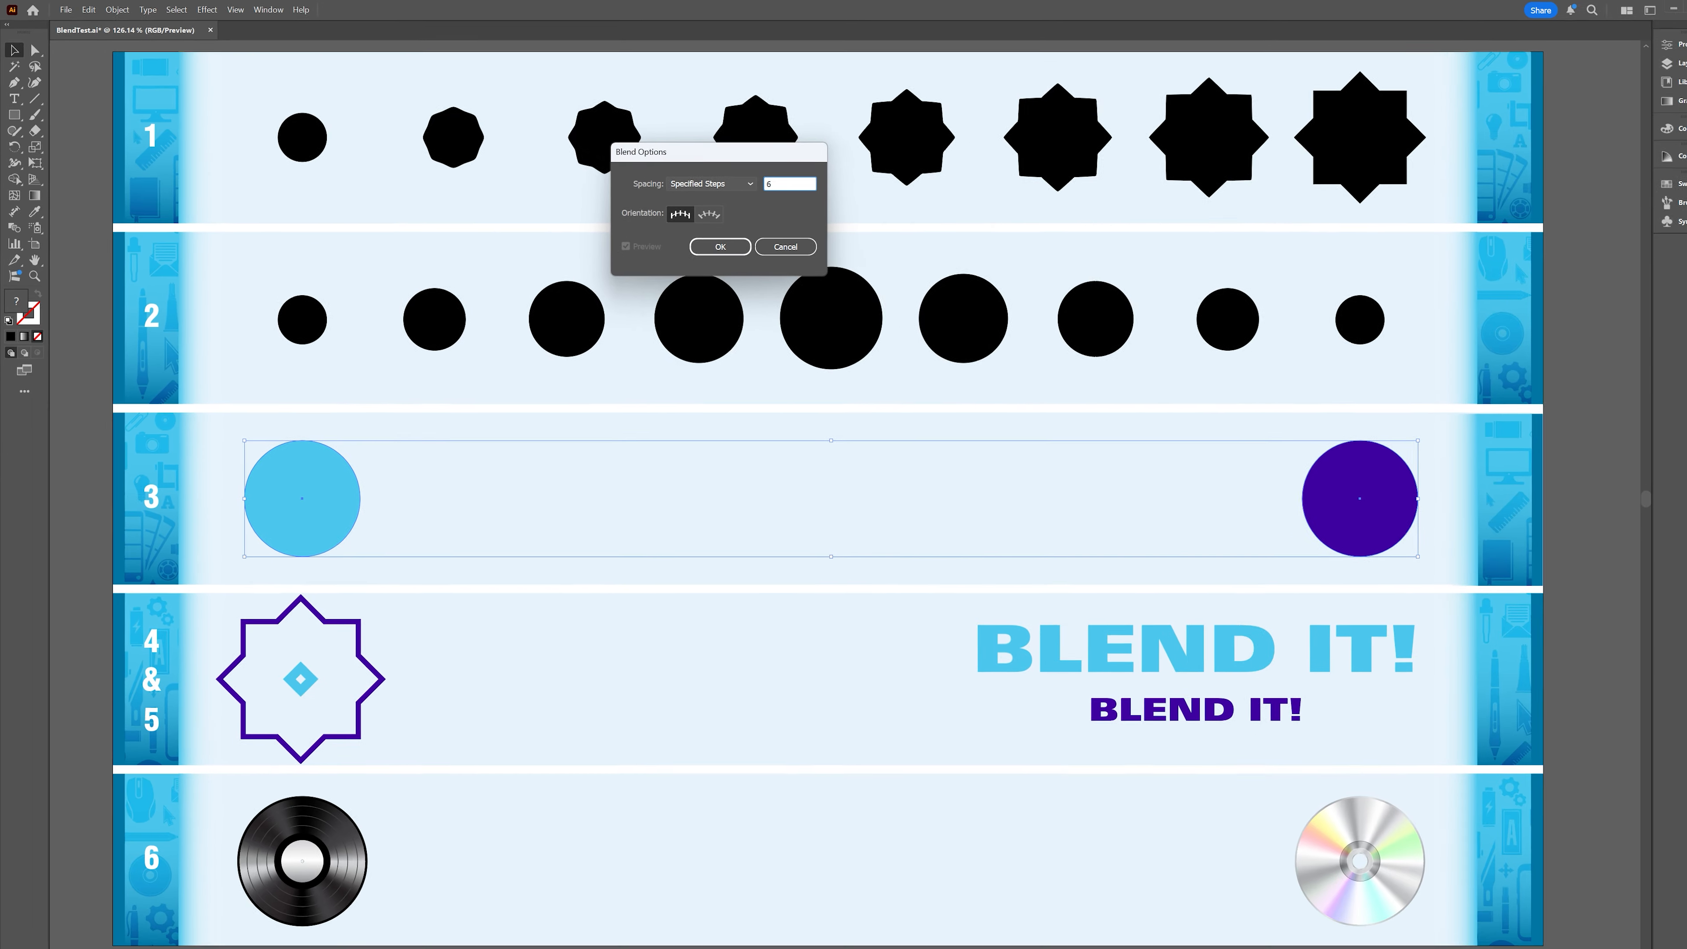
pyautogui.click(722, 242)
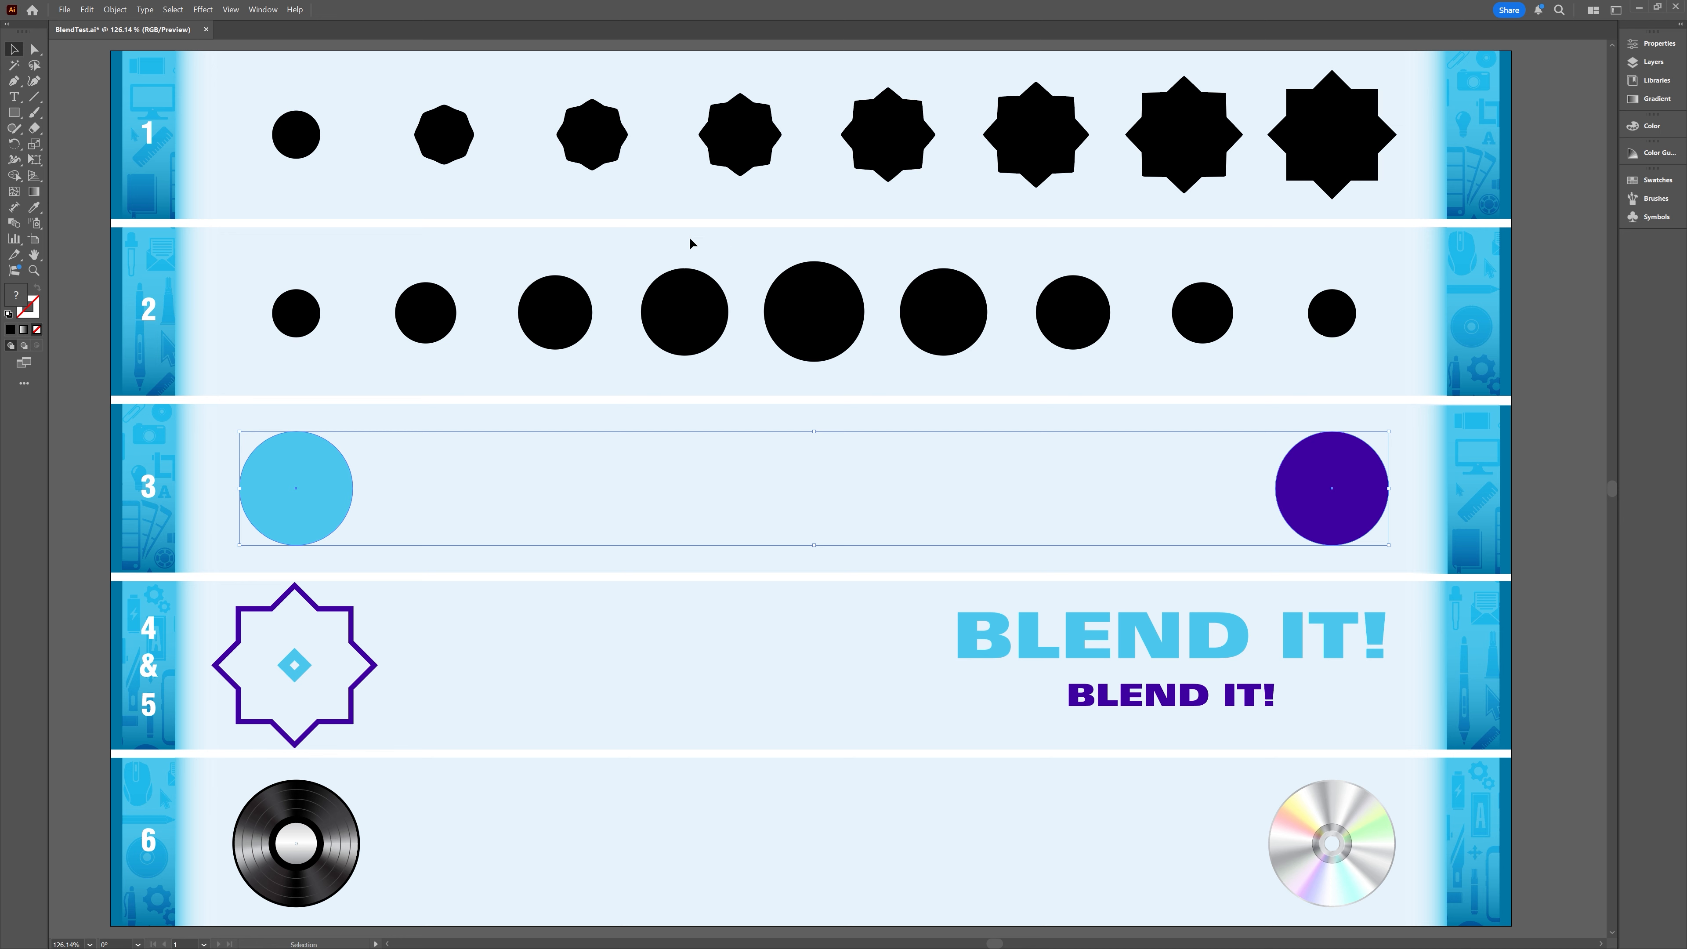
# Make a blend between the light-blue and purple circles in row 3.
pyautogui.click(115, 9)
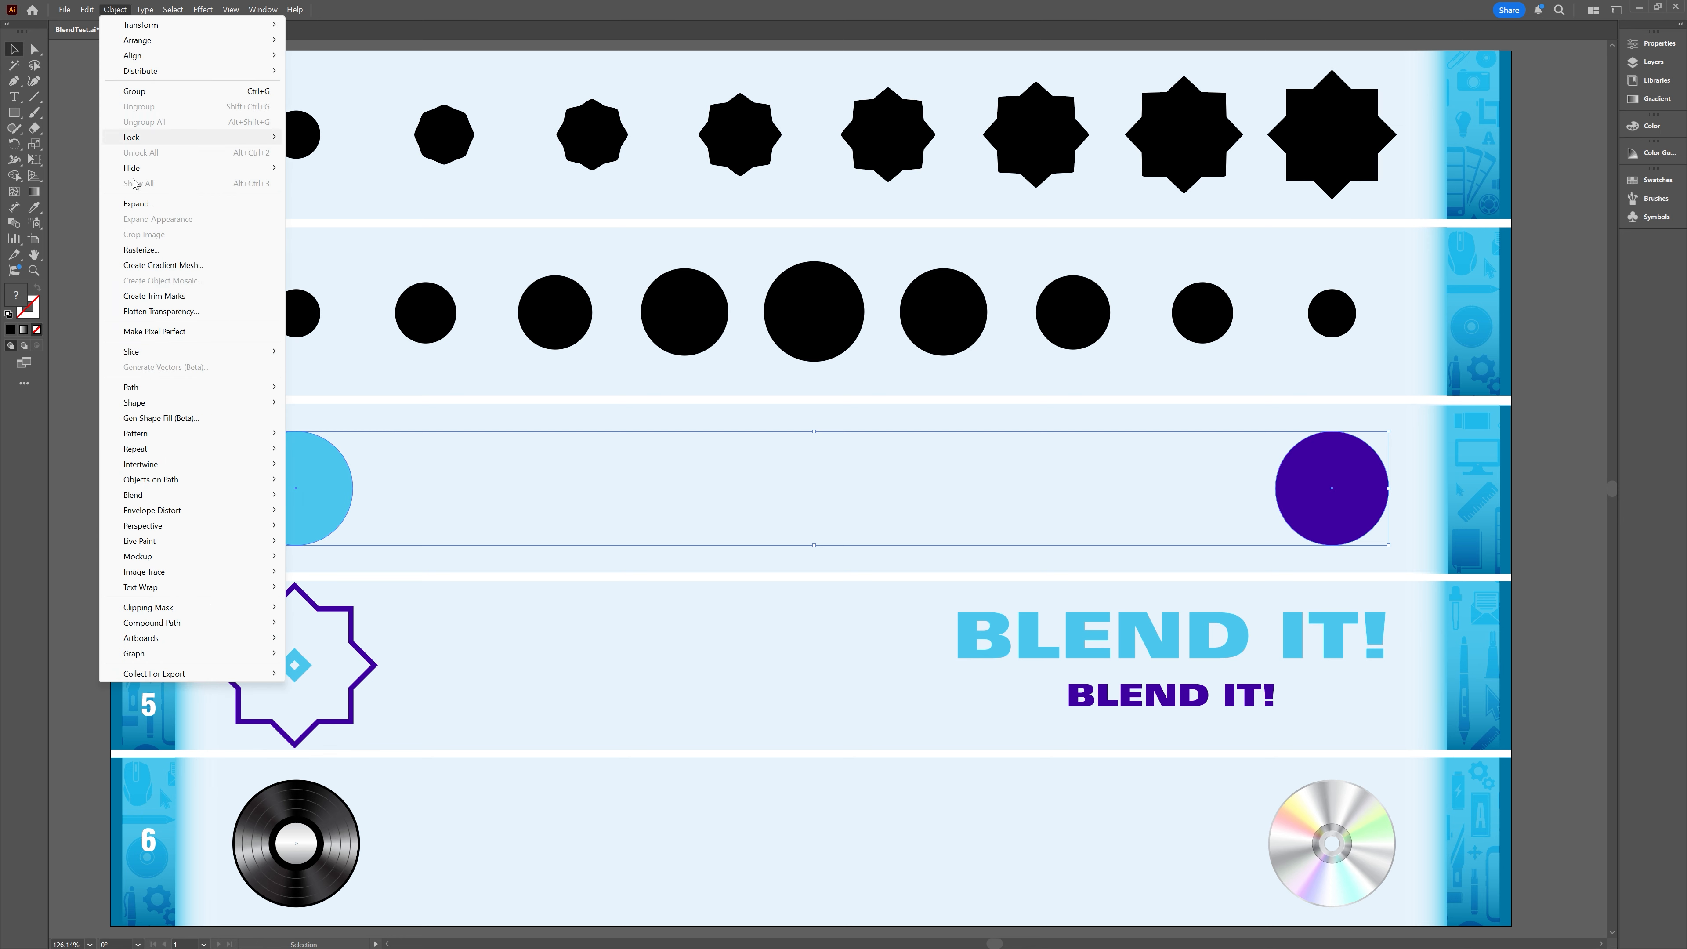
pyautogui.moveTo(192, 494)
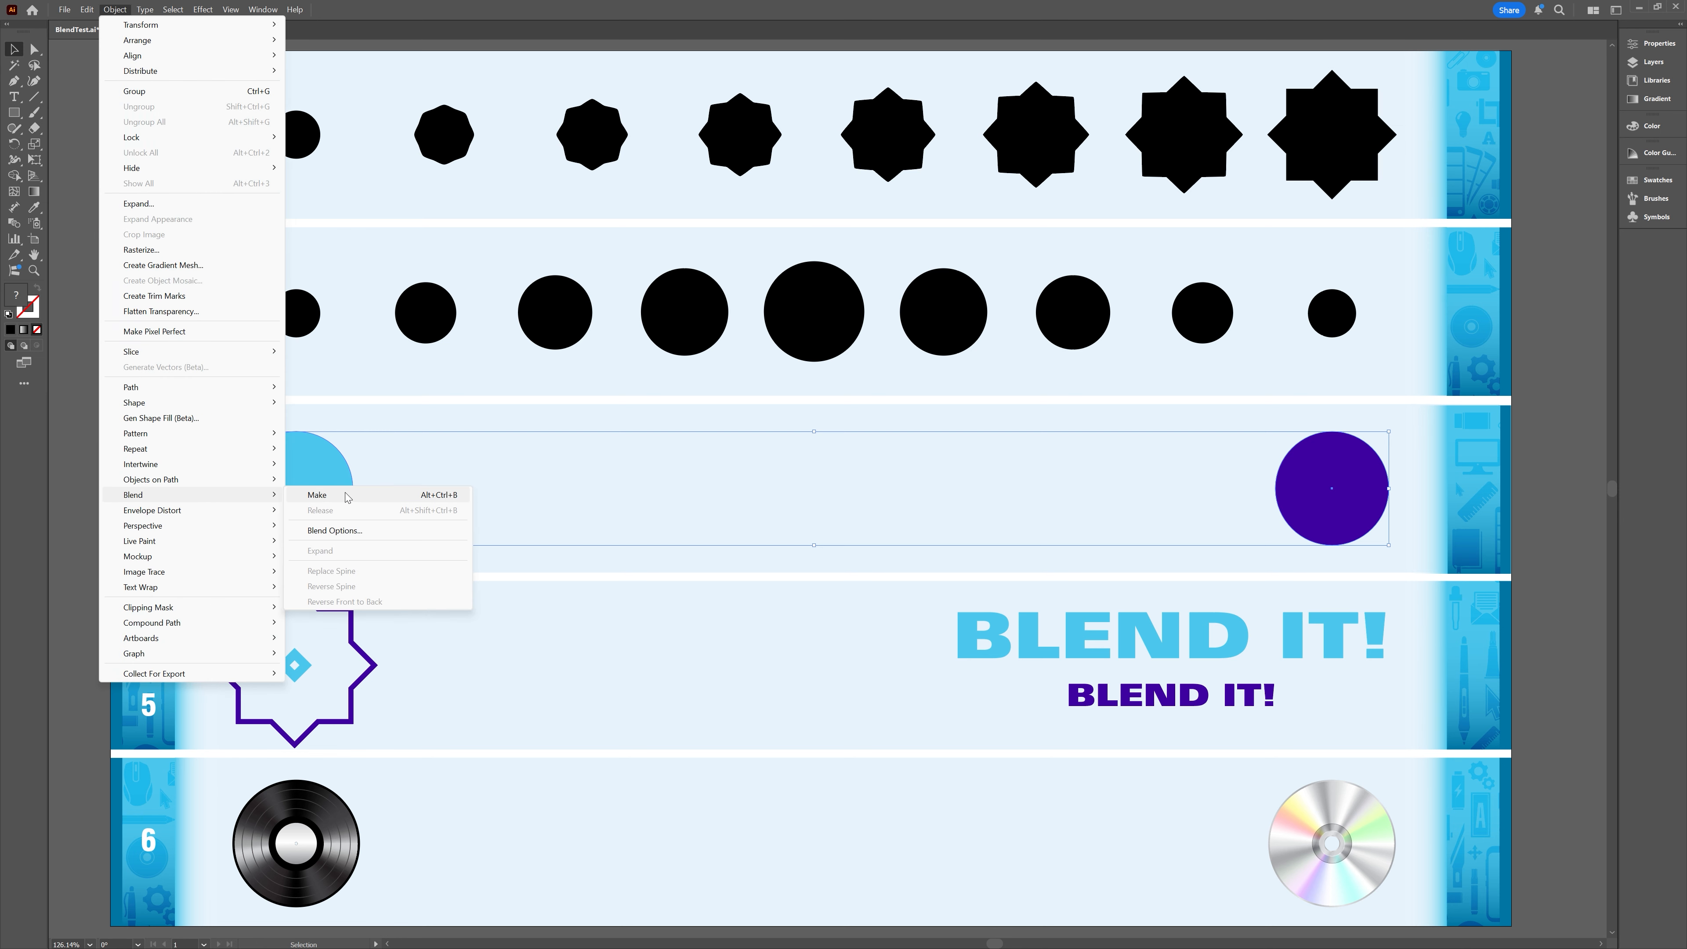
pyautogui.click(345, 495)
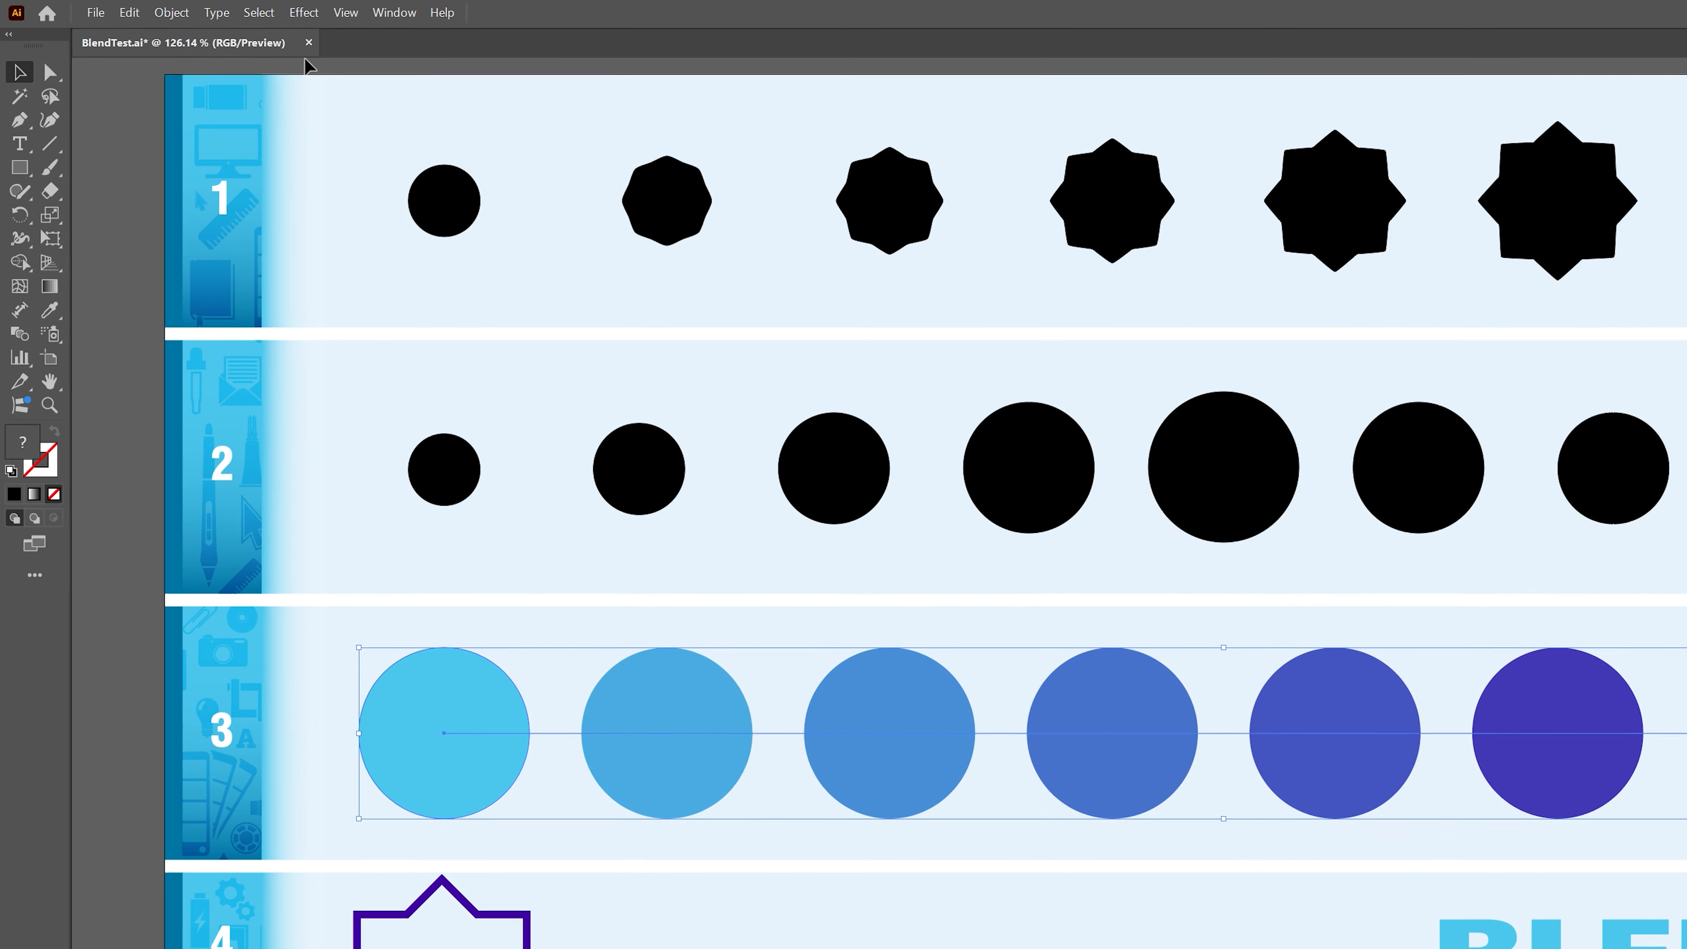
# Change the spacing of the row 3 circle blend to Smooth Color.
pyautogui.click(174, 12)
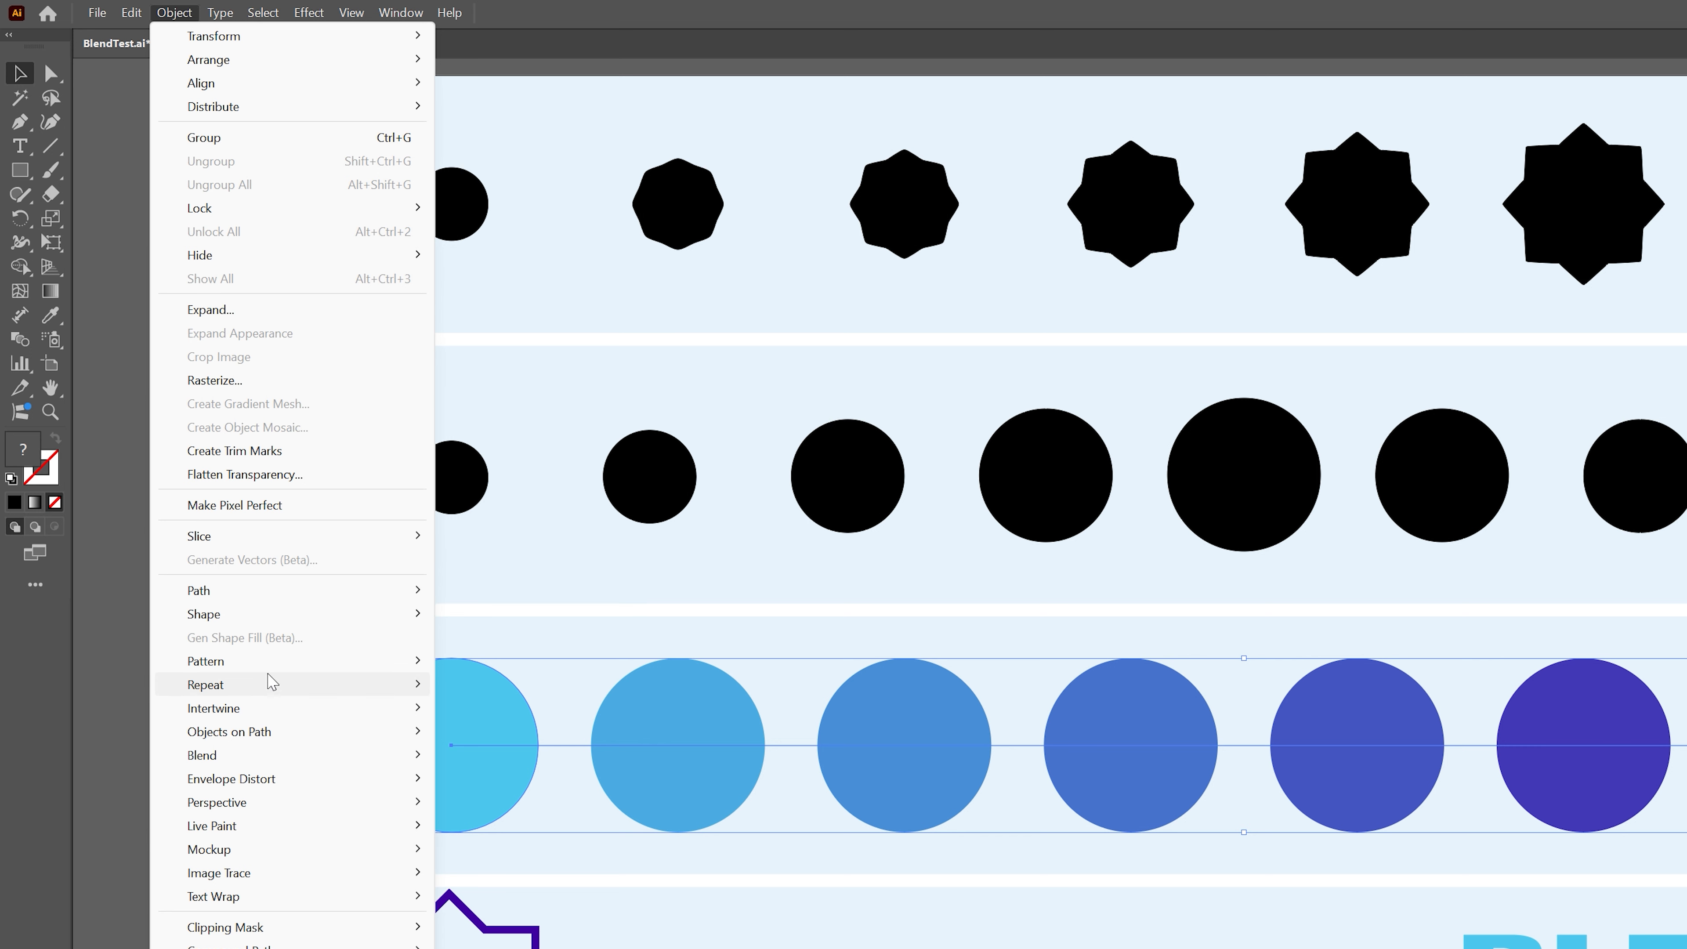
pyautogui.moveTo(267, 747)
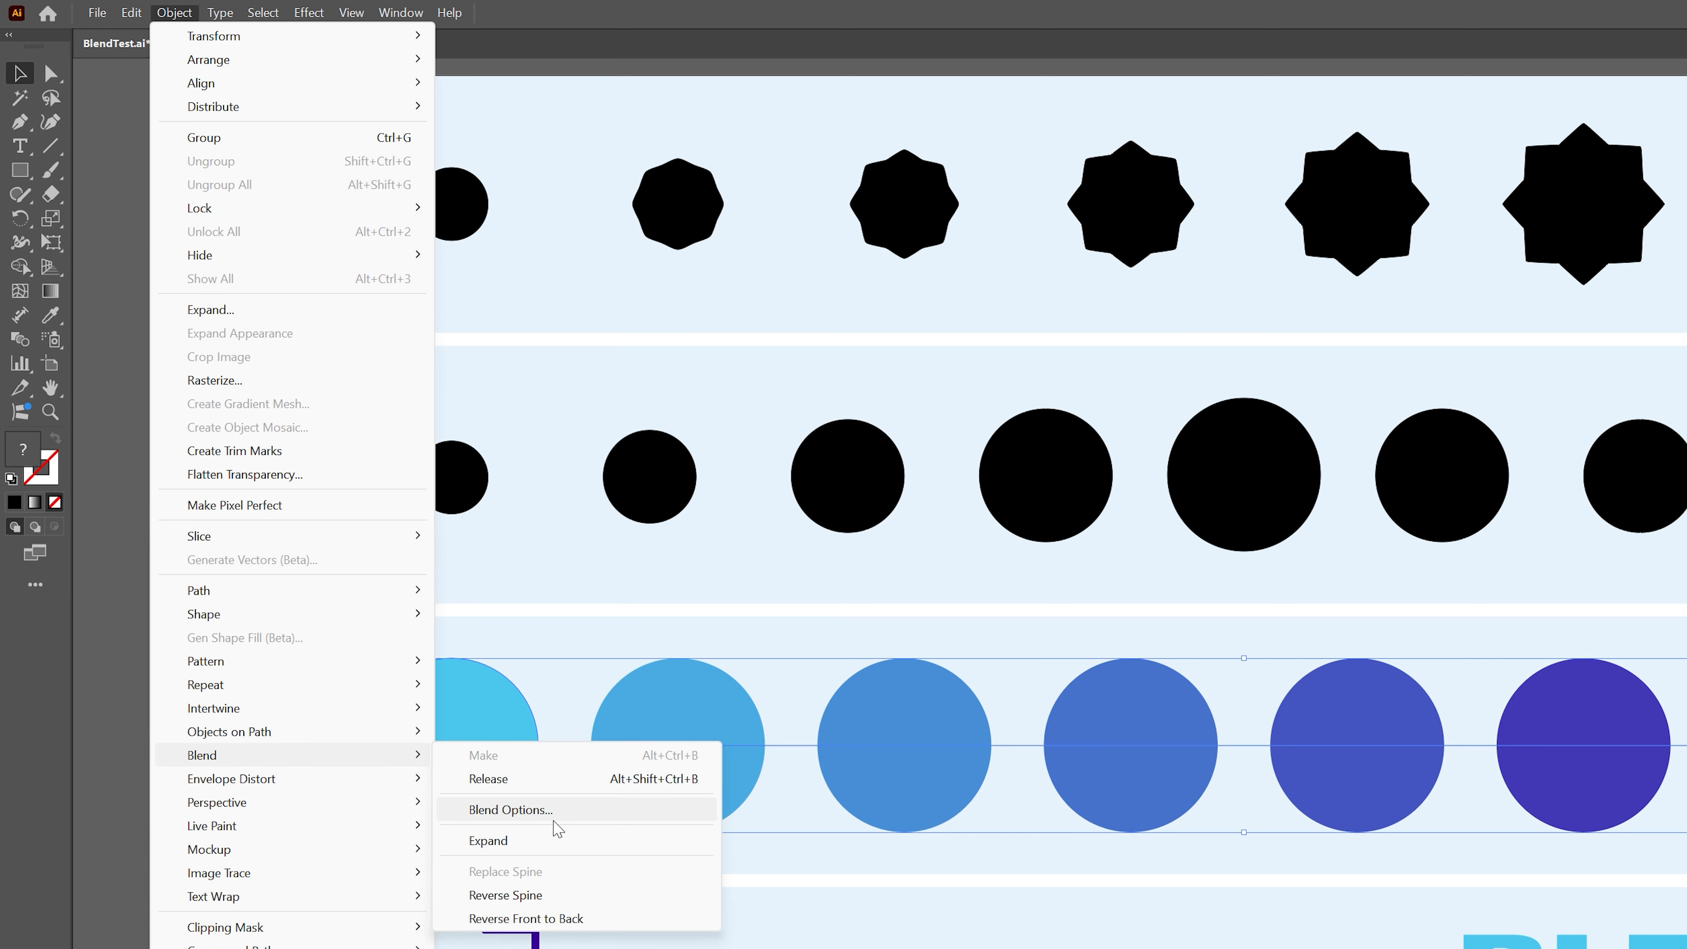
pyautogui.click(510, 809)
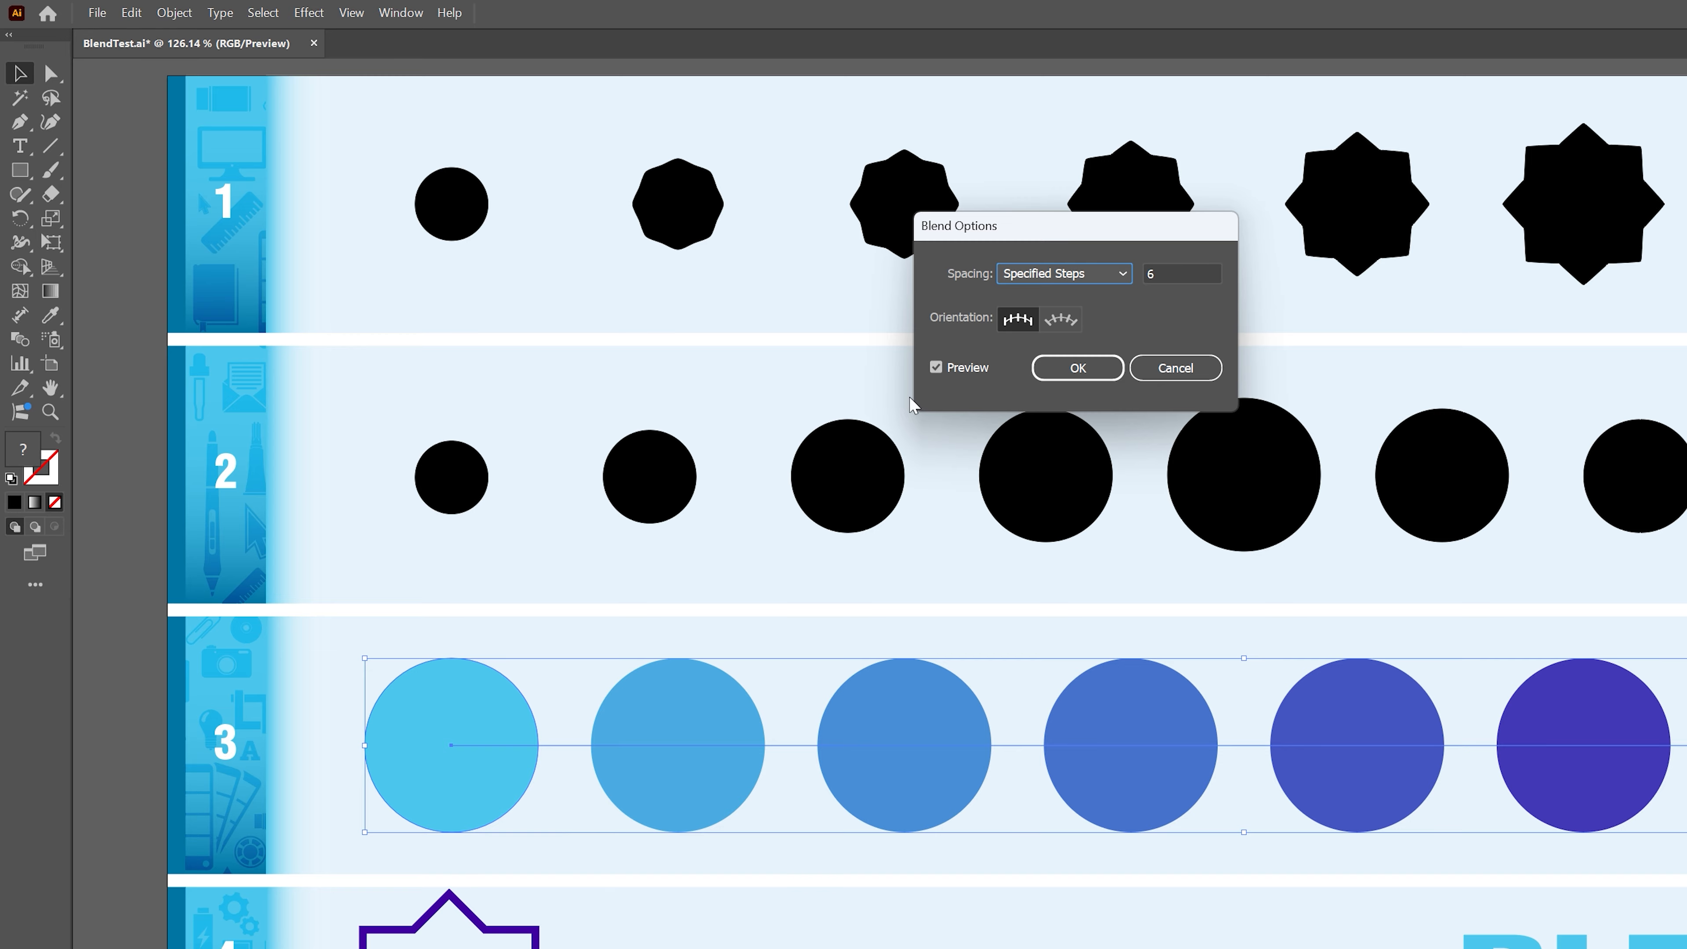
pyautogui.click(1065, 278)
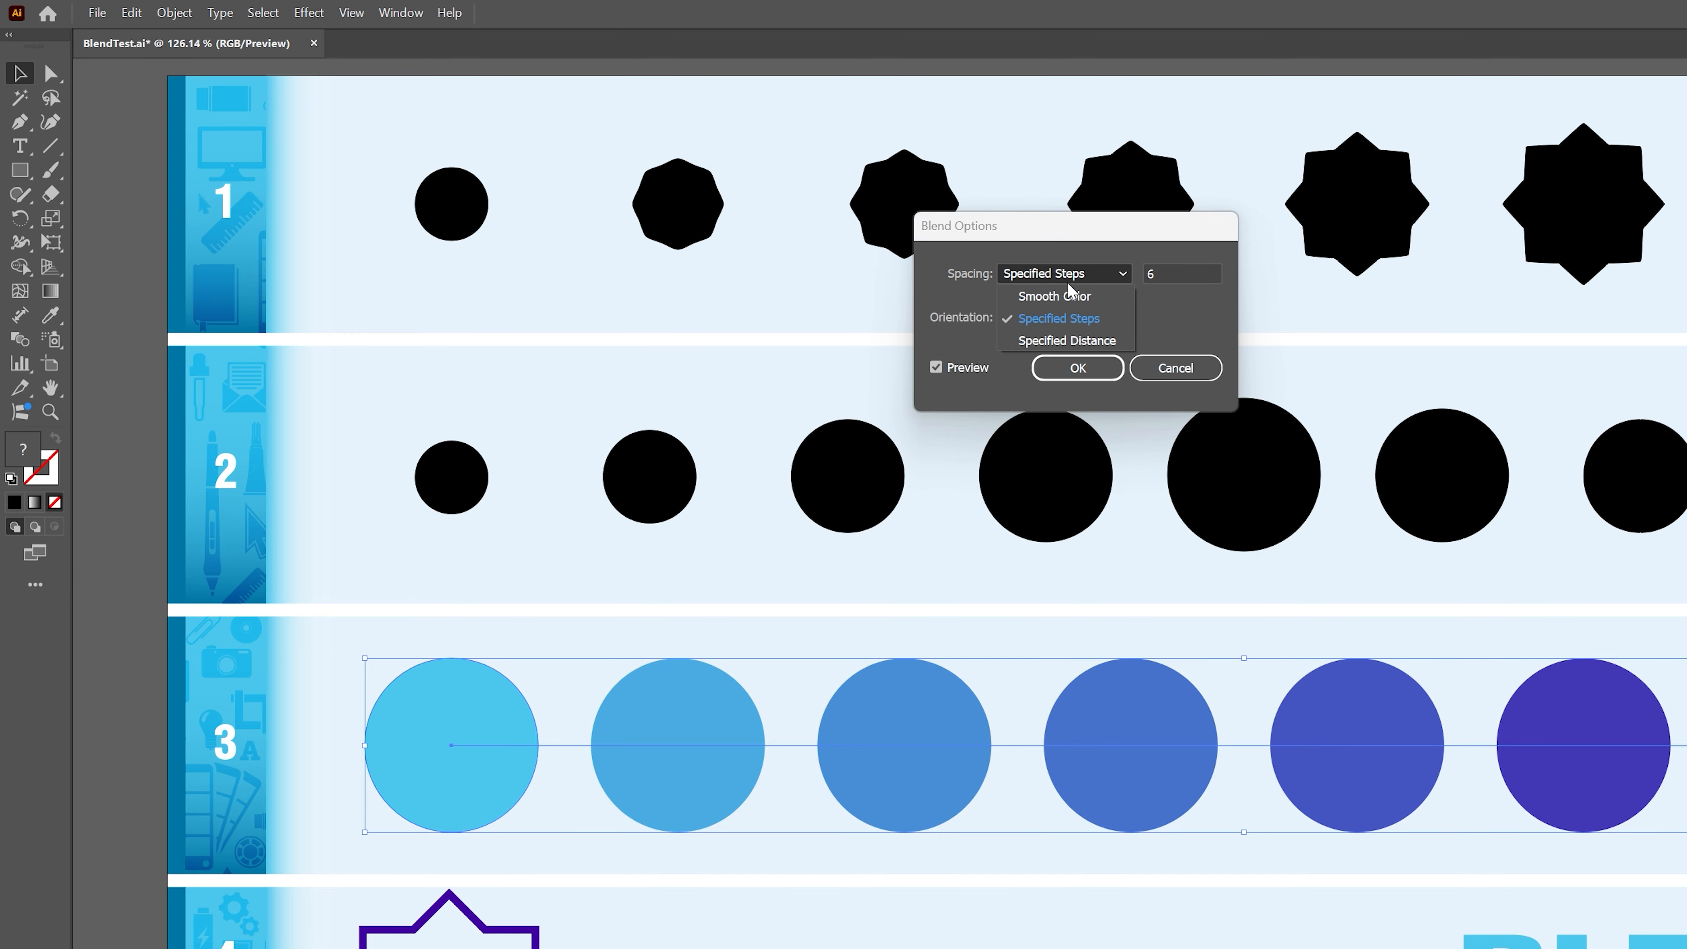
pyautogui.click(1074, 295)
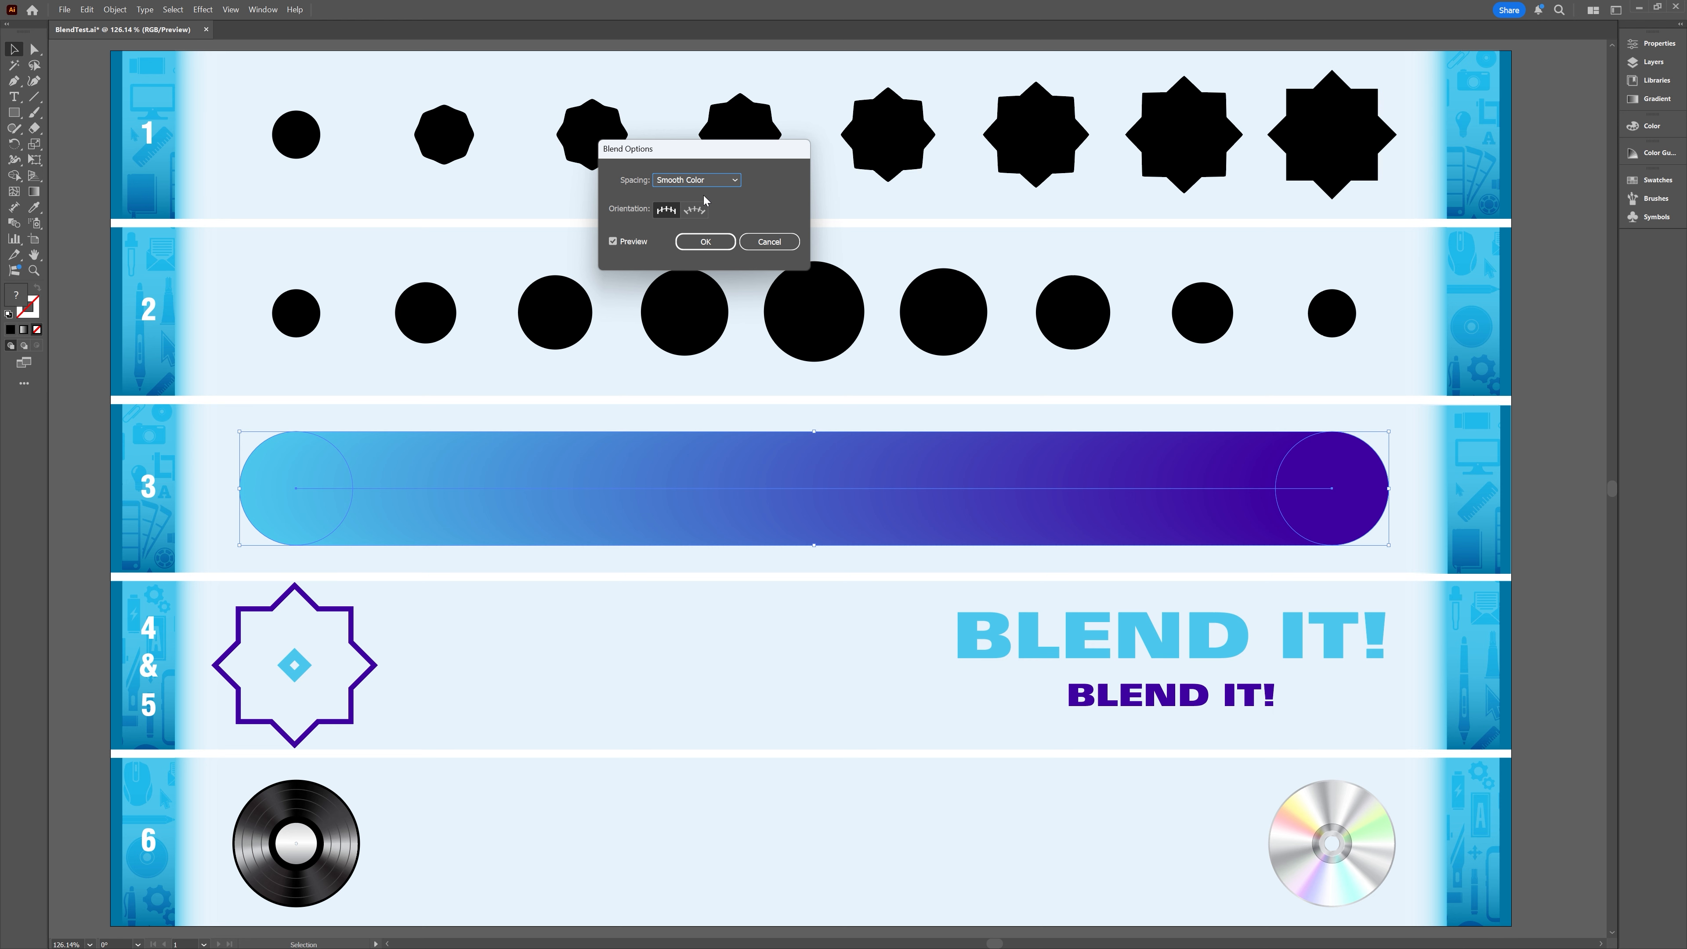
pyautogui.click(710, 242)
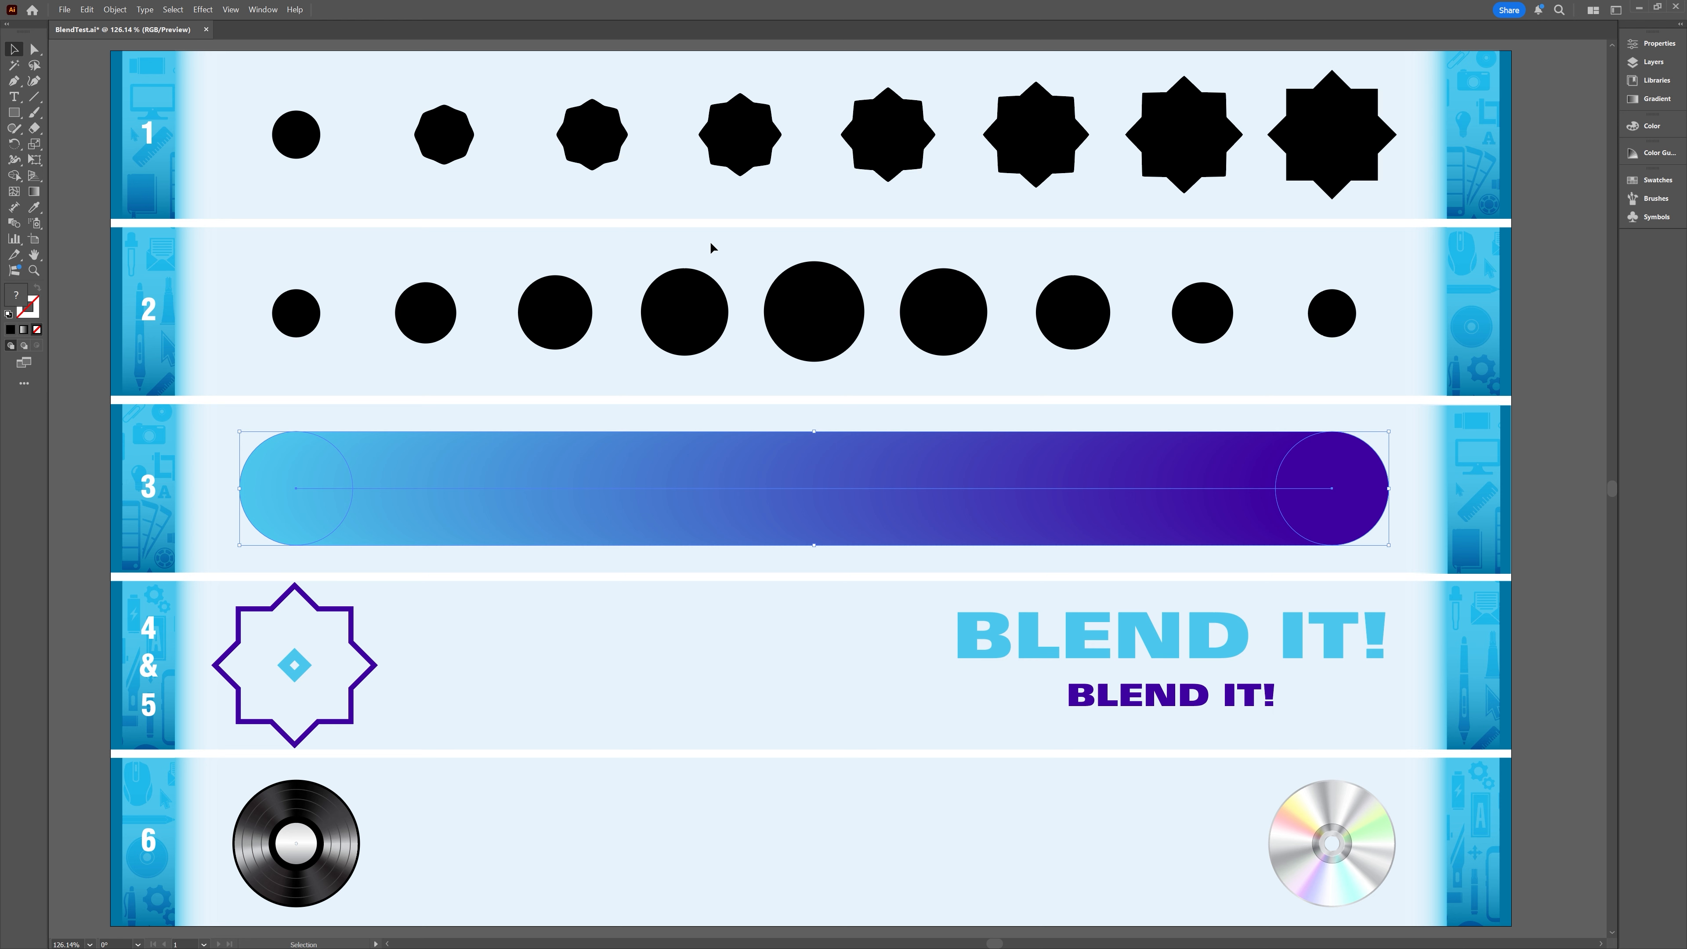
pyautogui.click(709, 242)
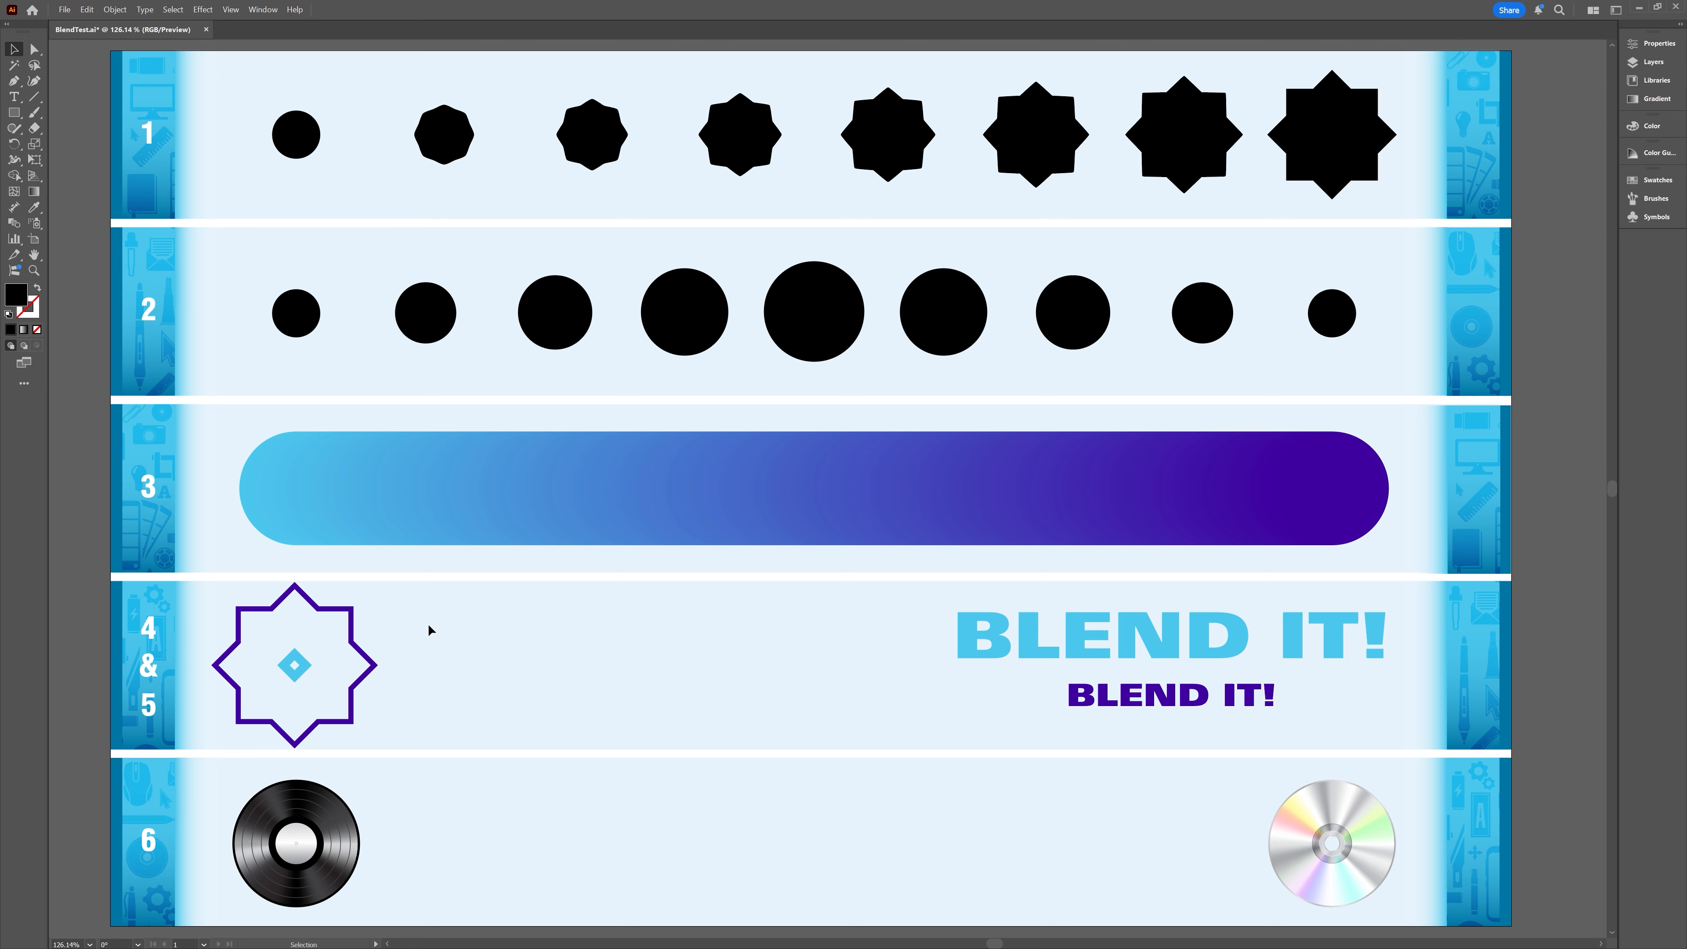
# Blend the purple star outline with the small light-blue shape at its centre, keeping 6 specified steps.
pyautogui.click(276, 700)
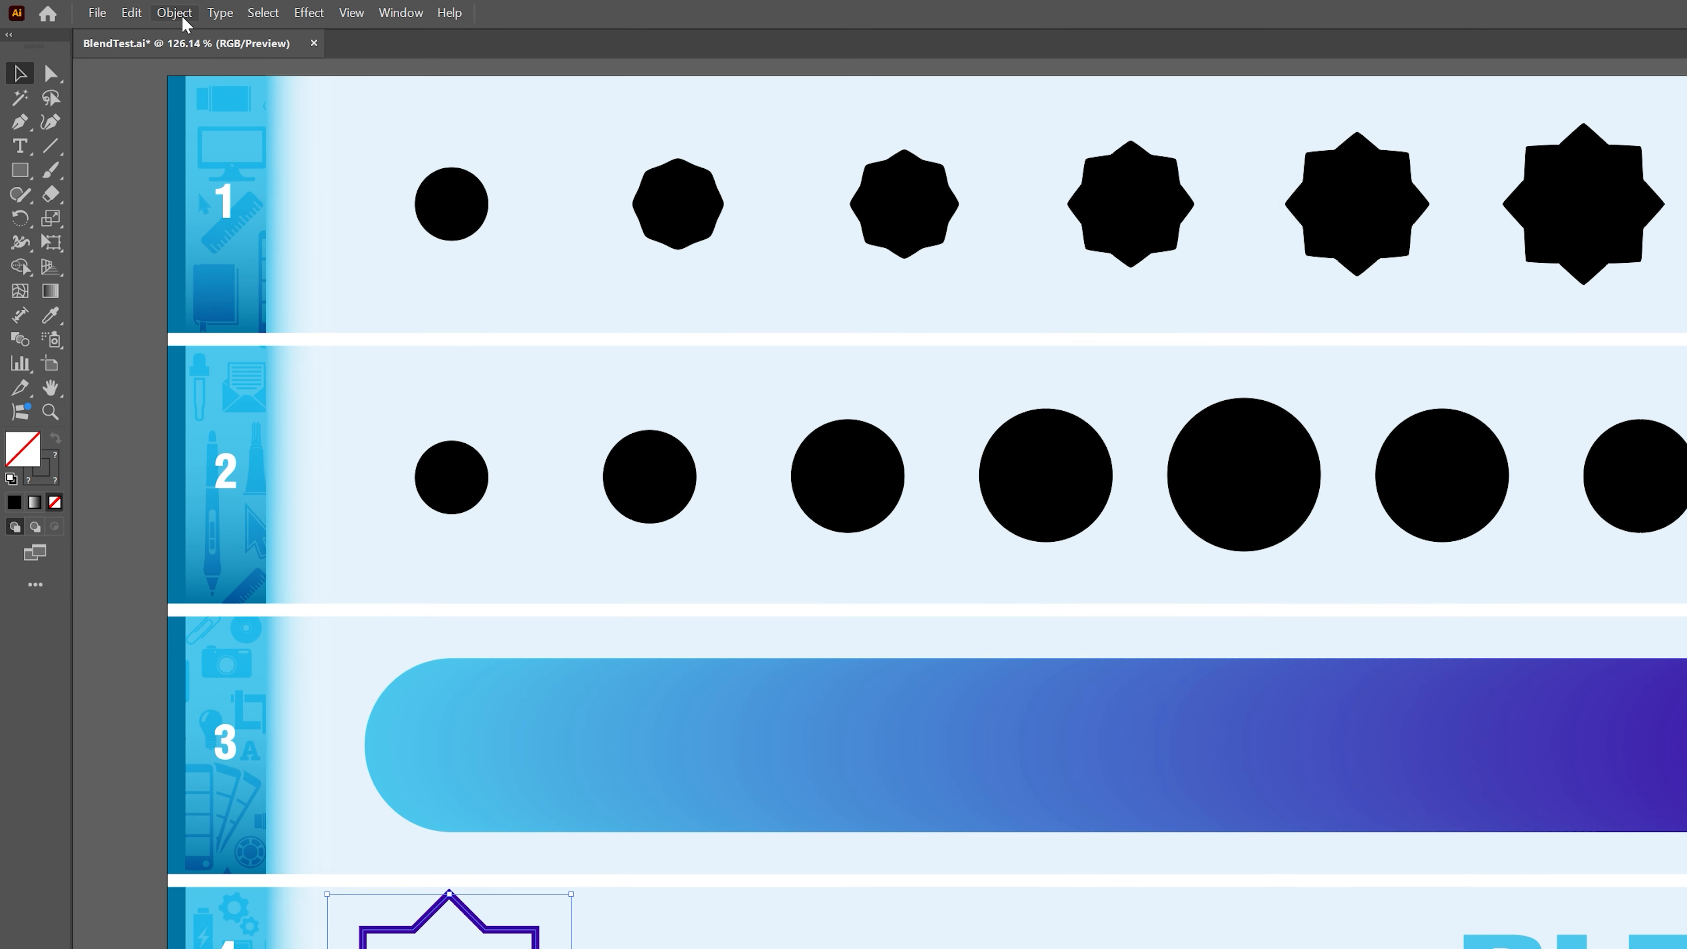
pyautogui.click(183, 23)
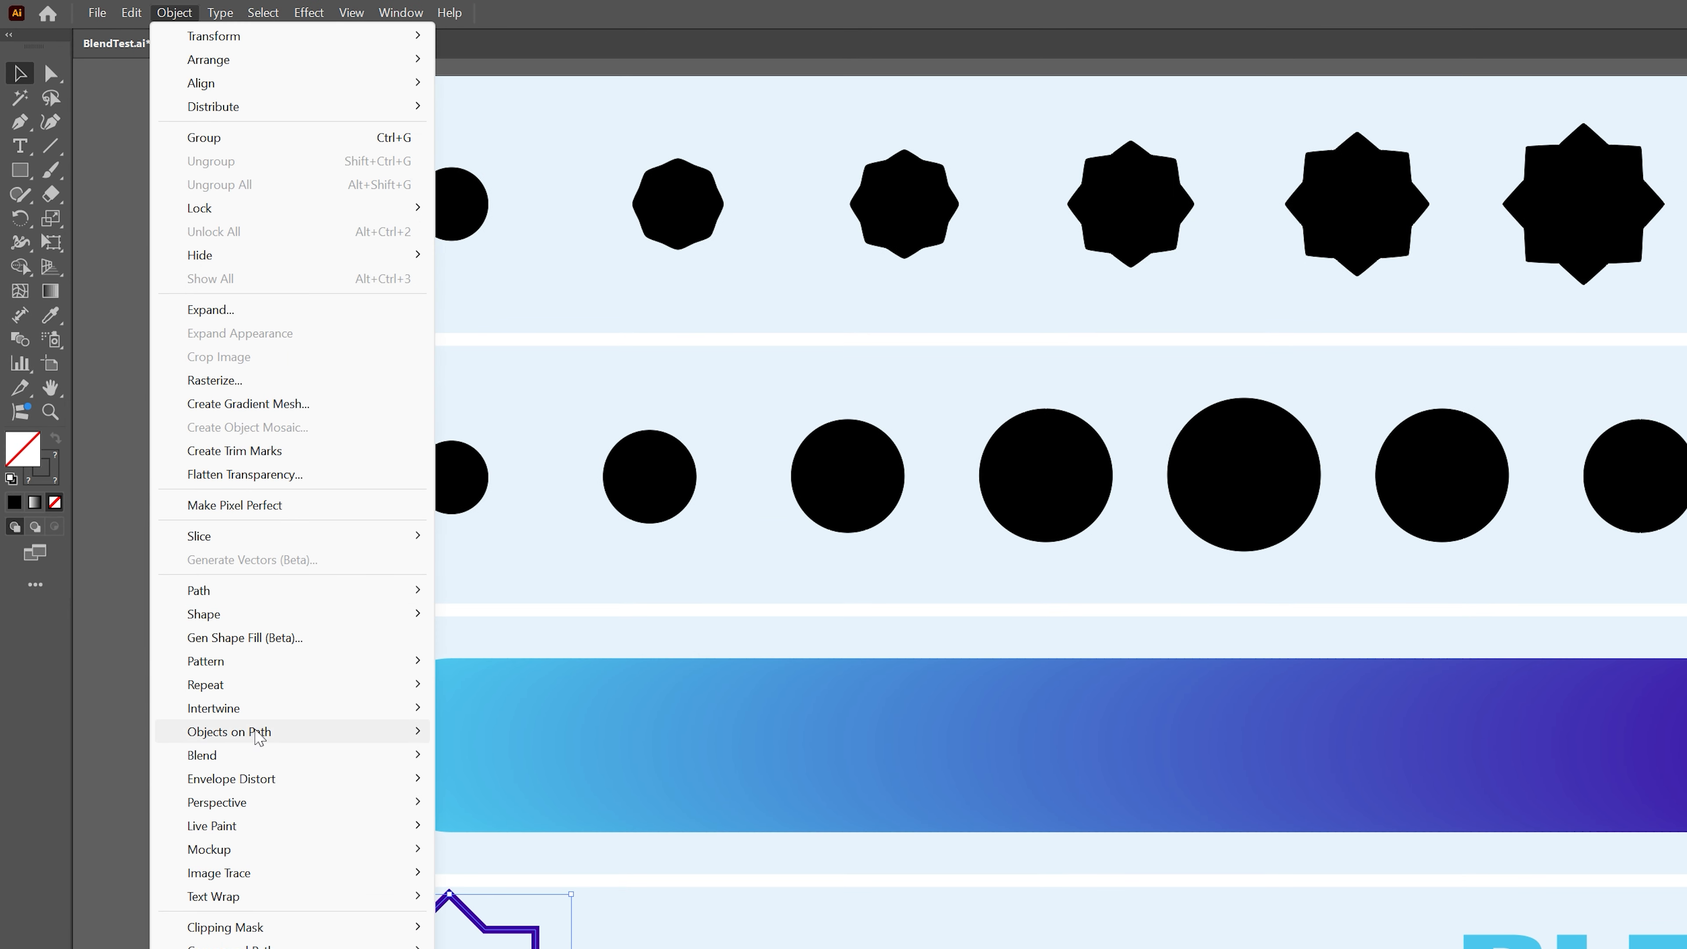
pyautogui.moveTo(273, 756)
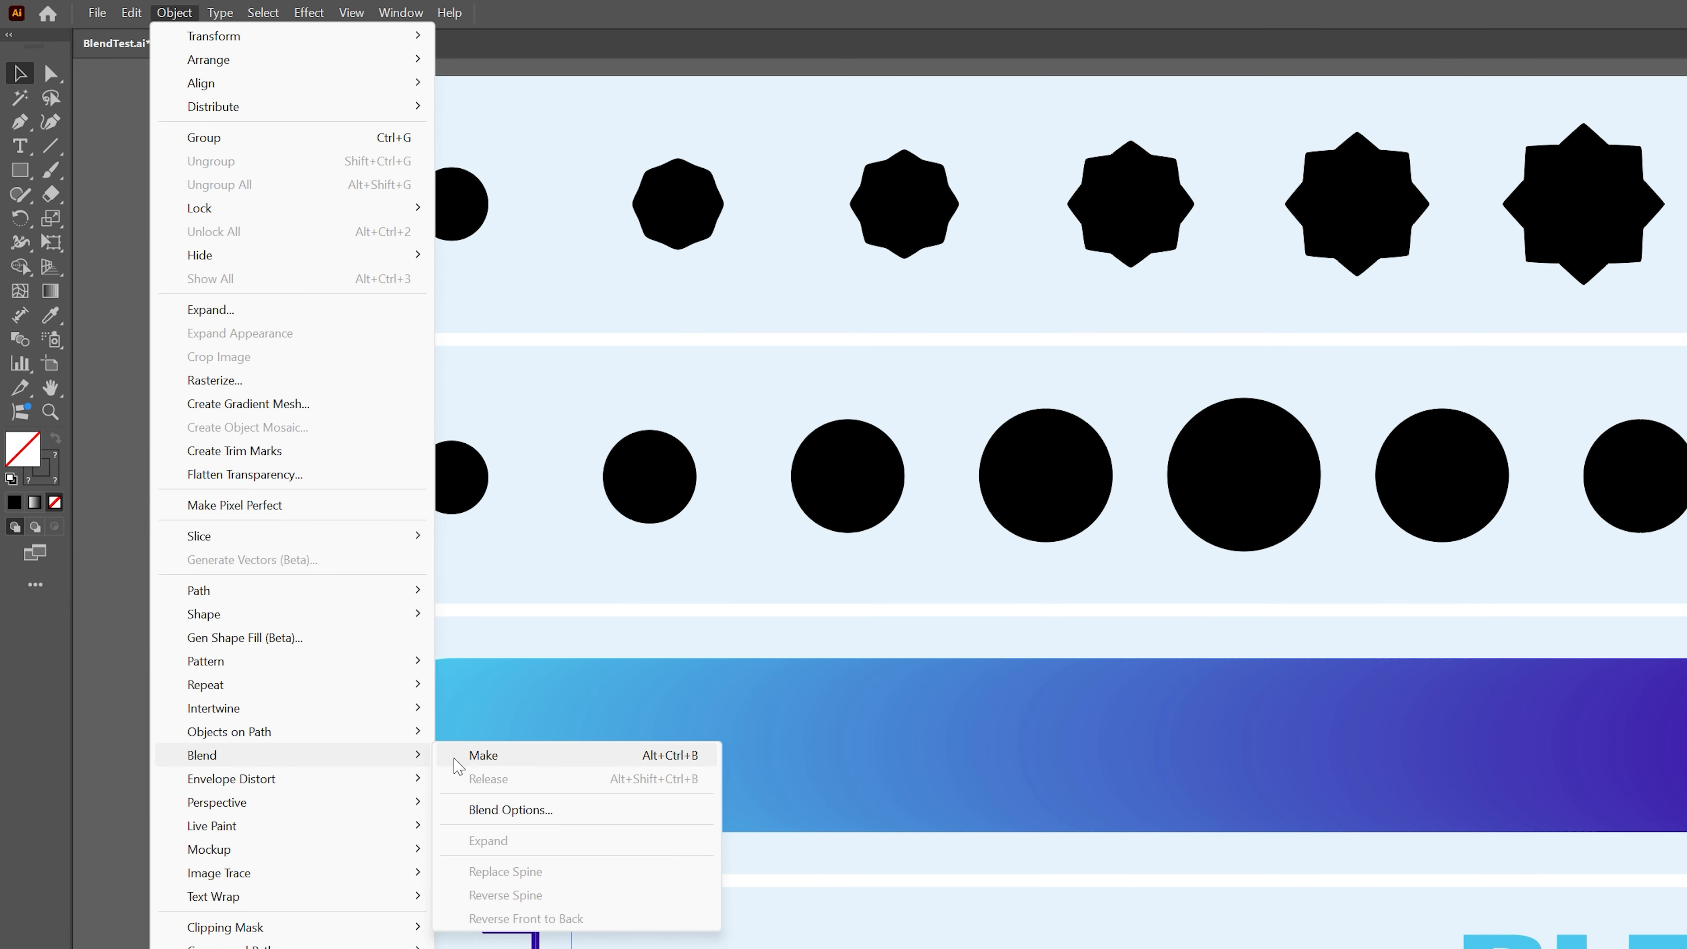
pyautogui.click(510, 810)
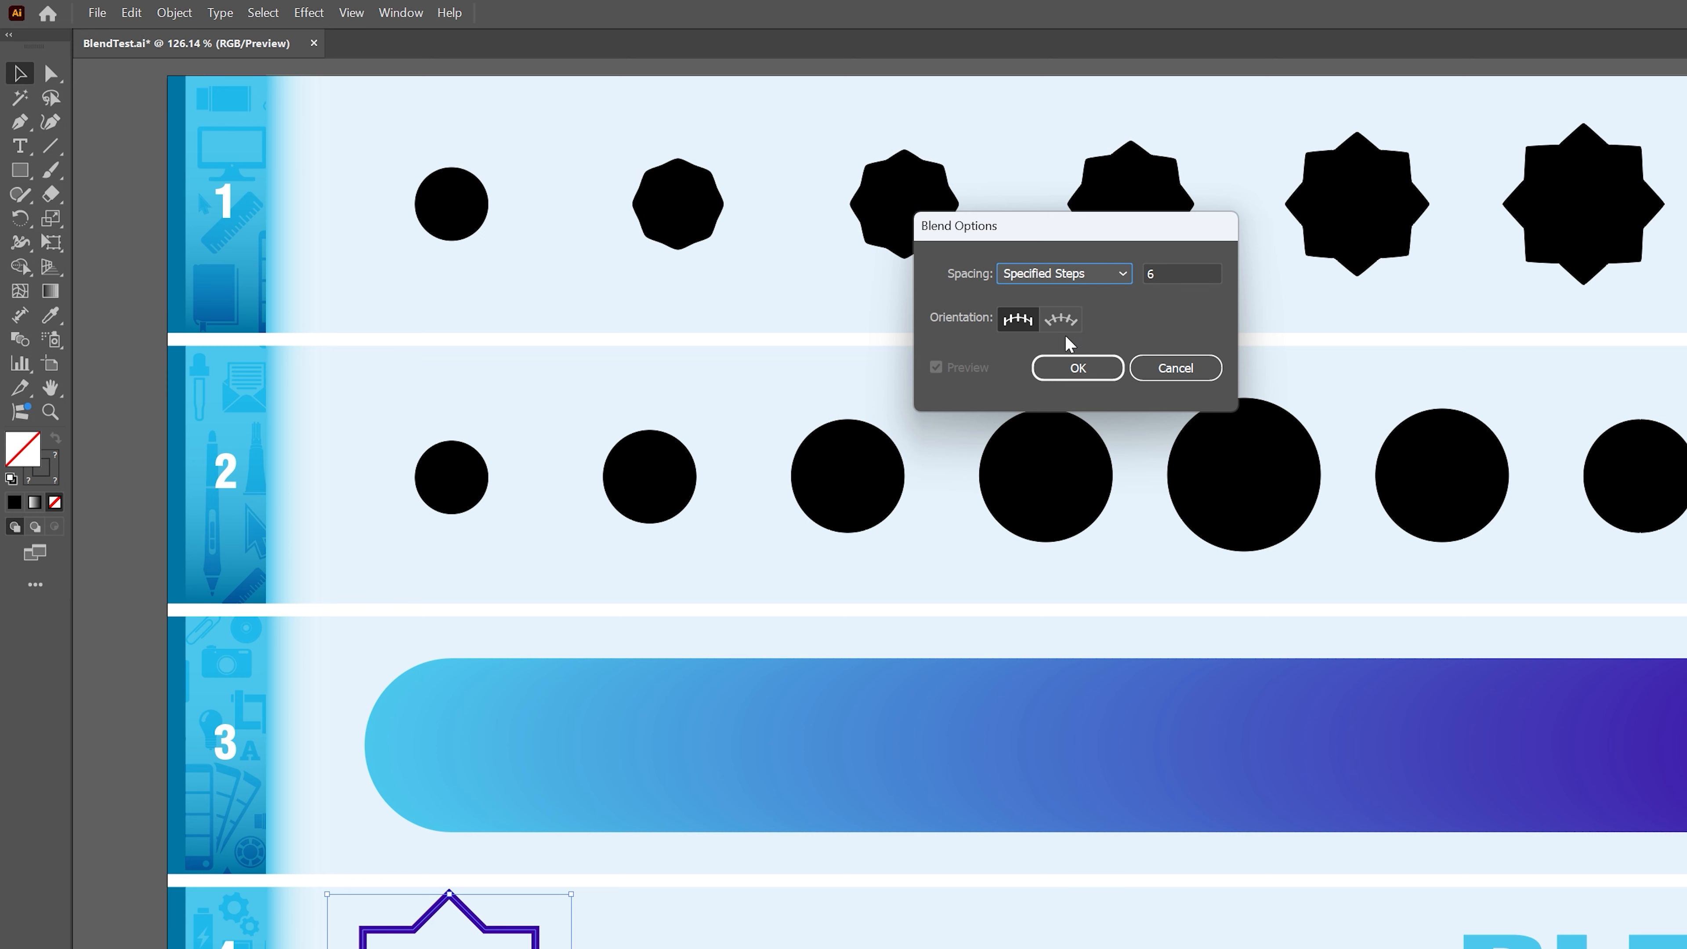
pyautogui.click(1073, 369)
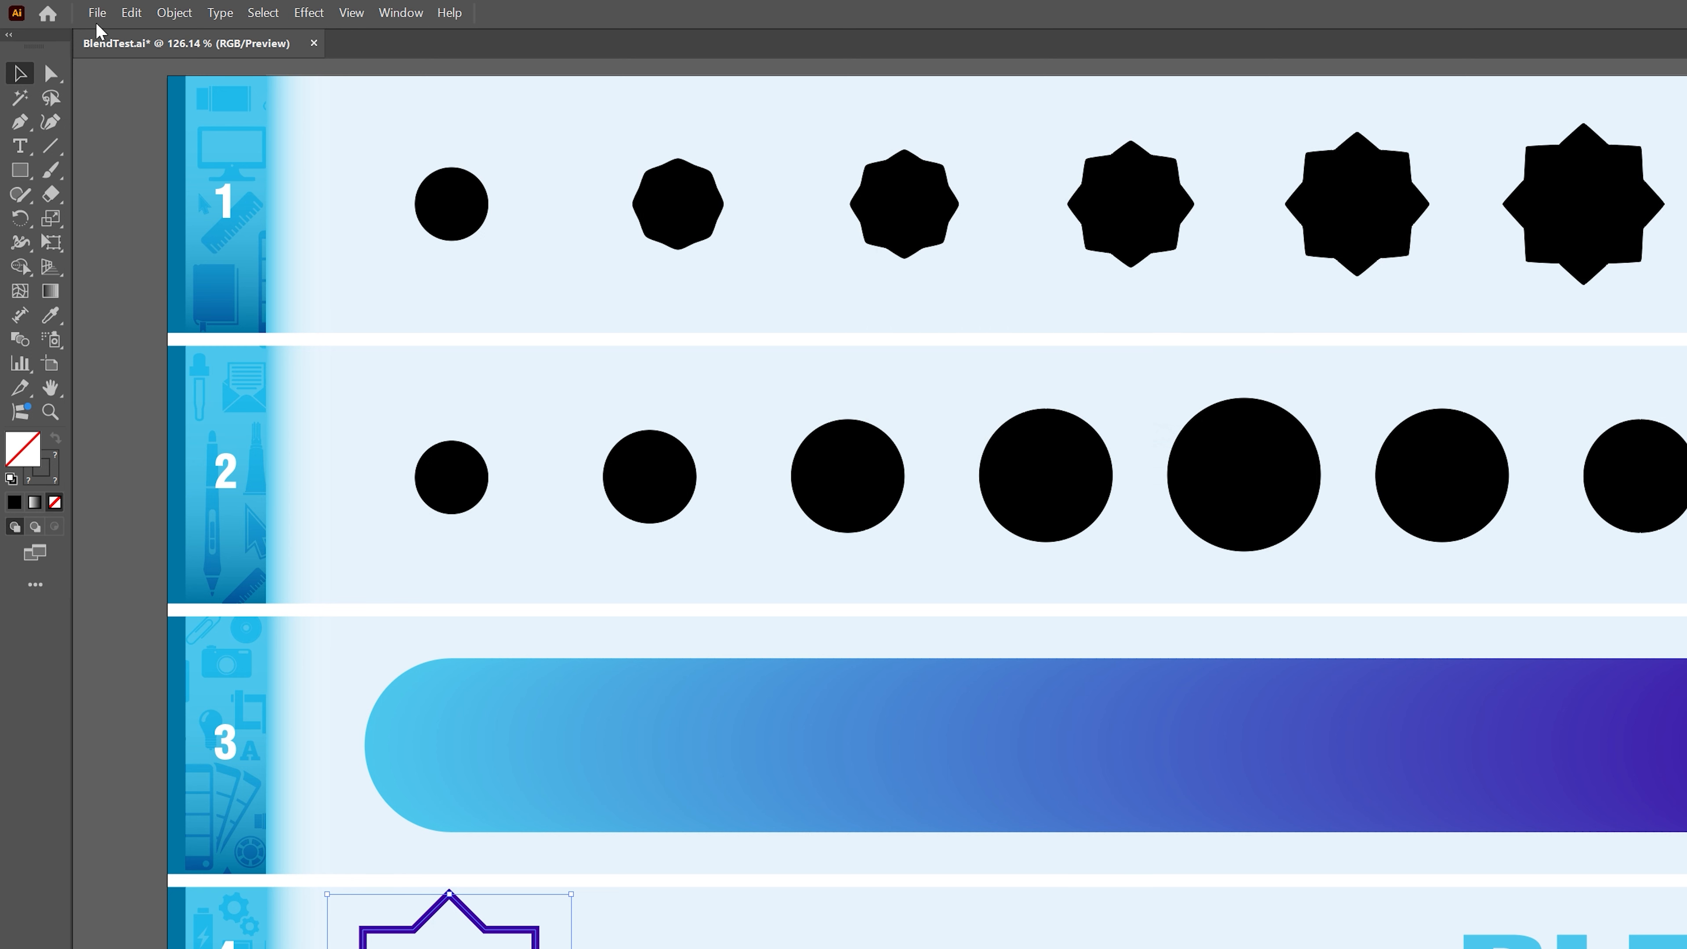
pyautogui.click(171, 18)
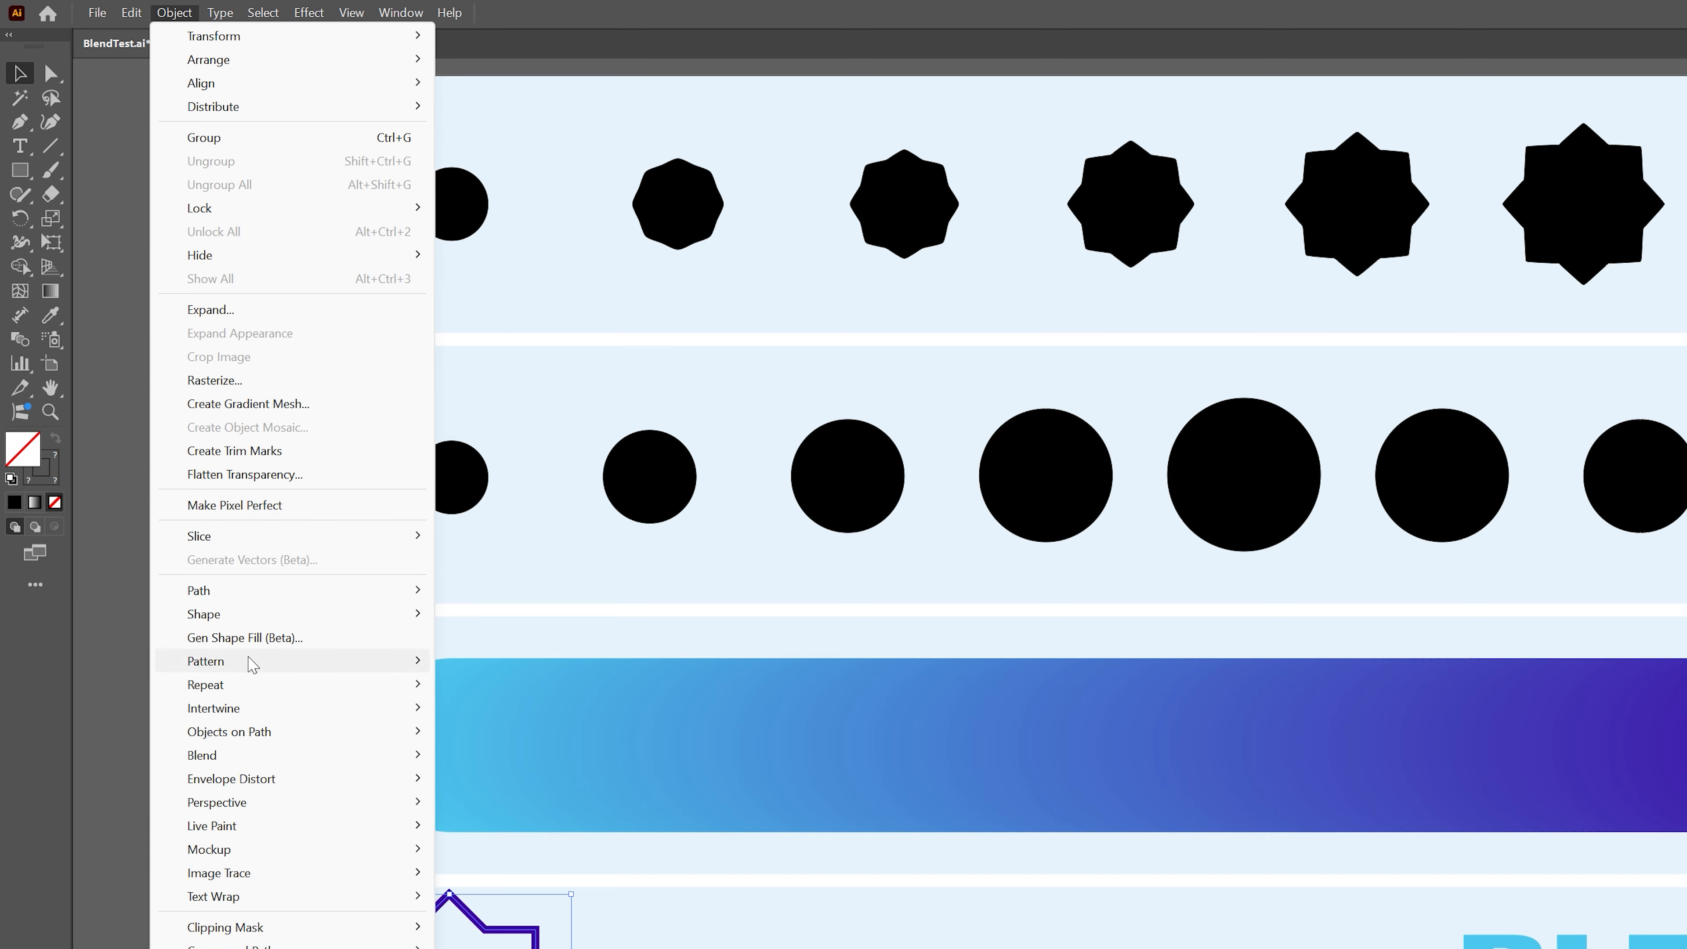
pyautogui.moveTo(258, 763)
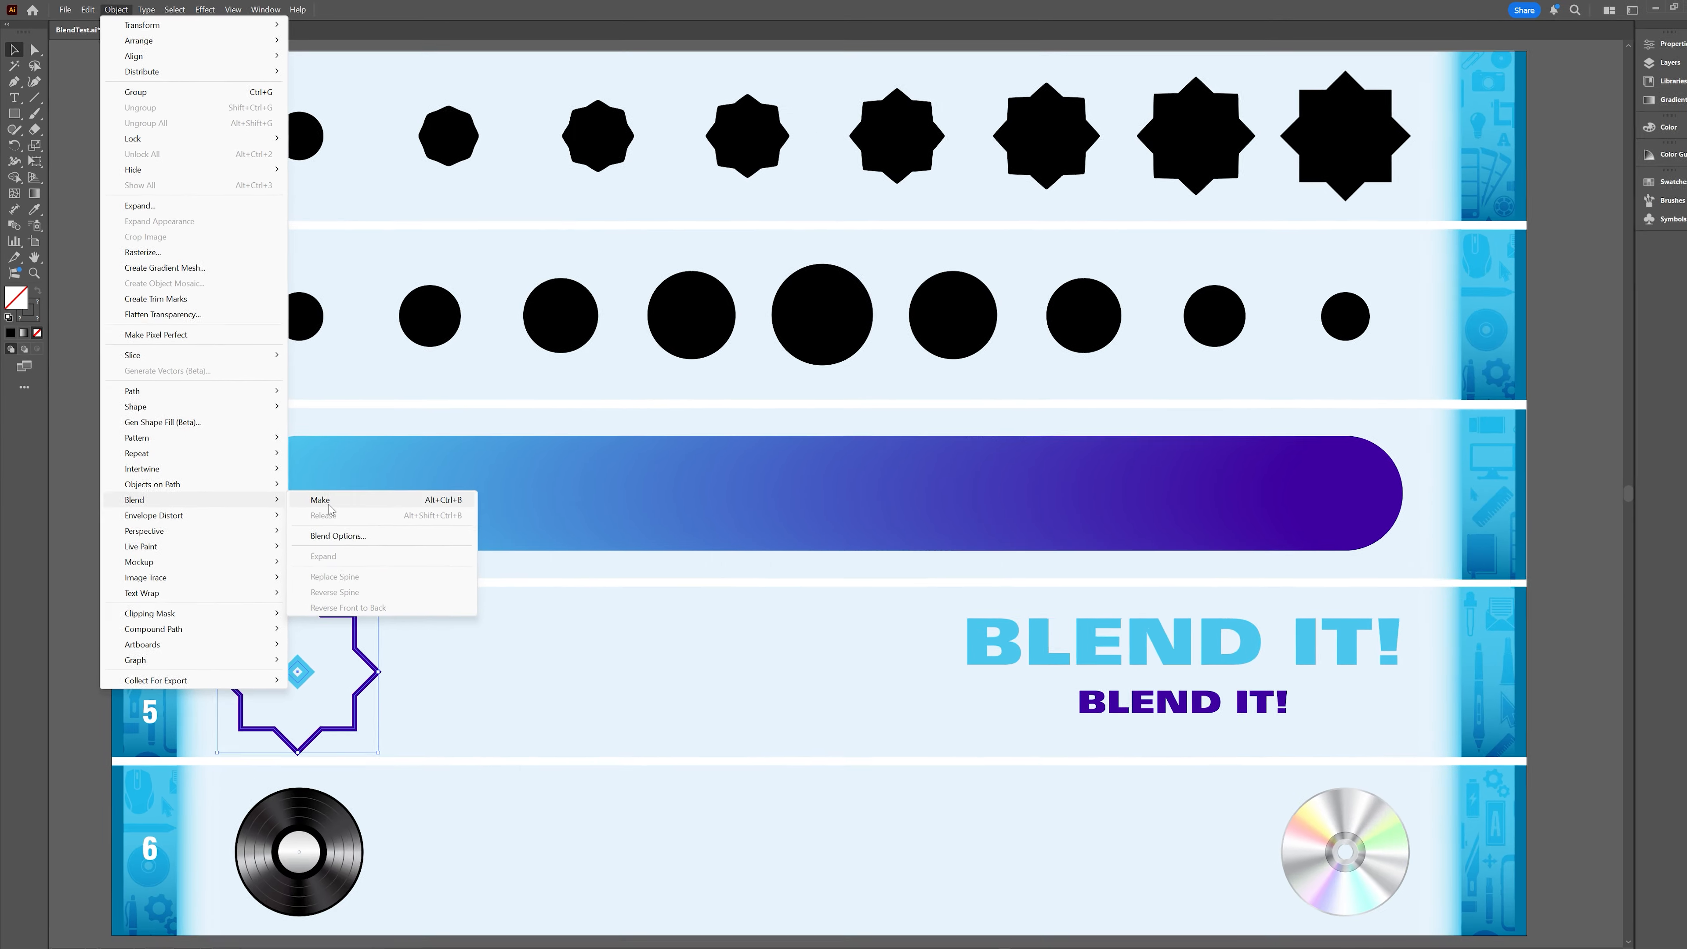
pyautogui.click(484, 754)
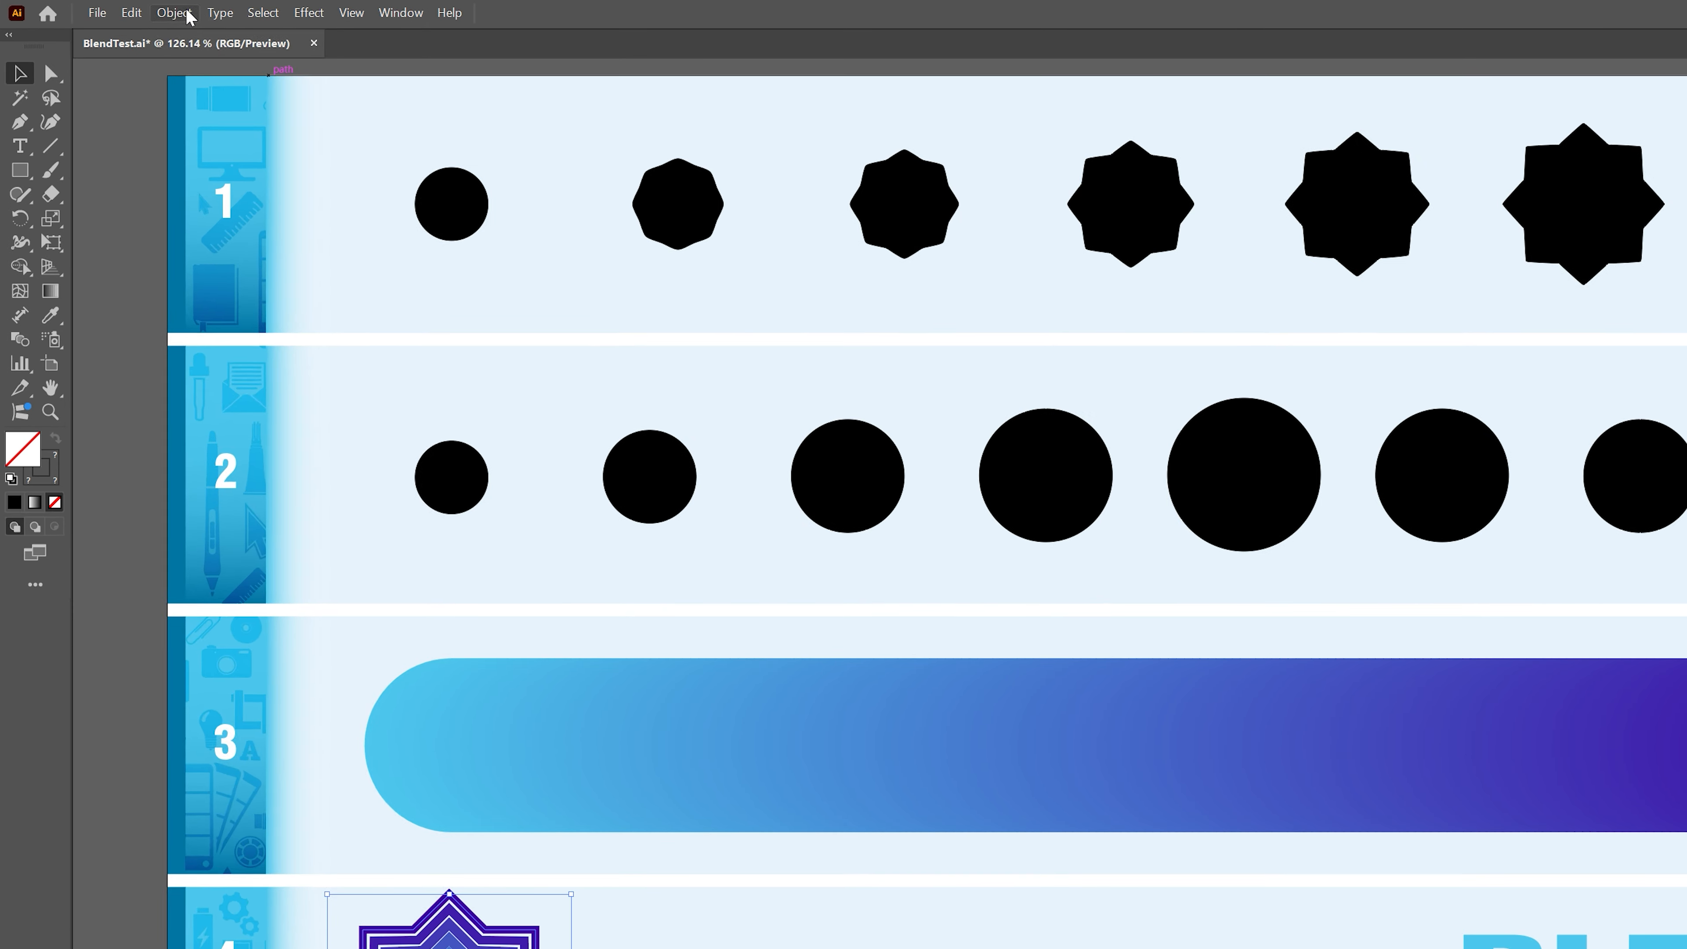
# Reduce the star blend to 4 specified steps.
pyautogui.click(115, 9)
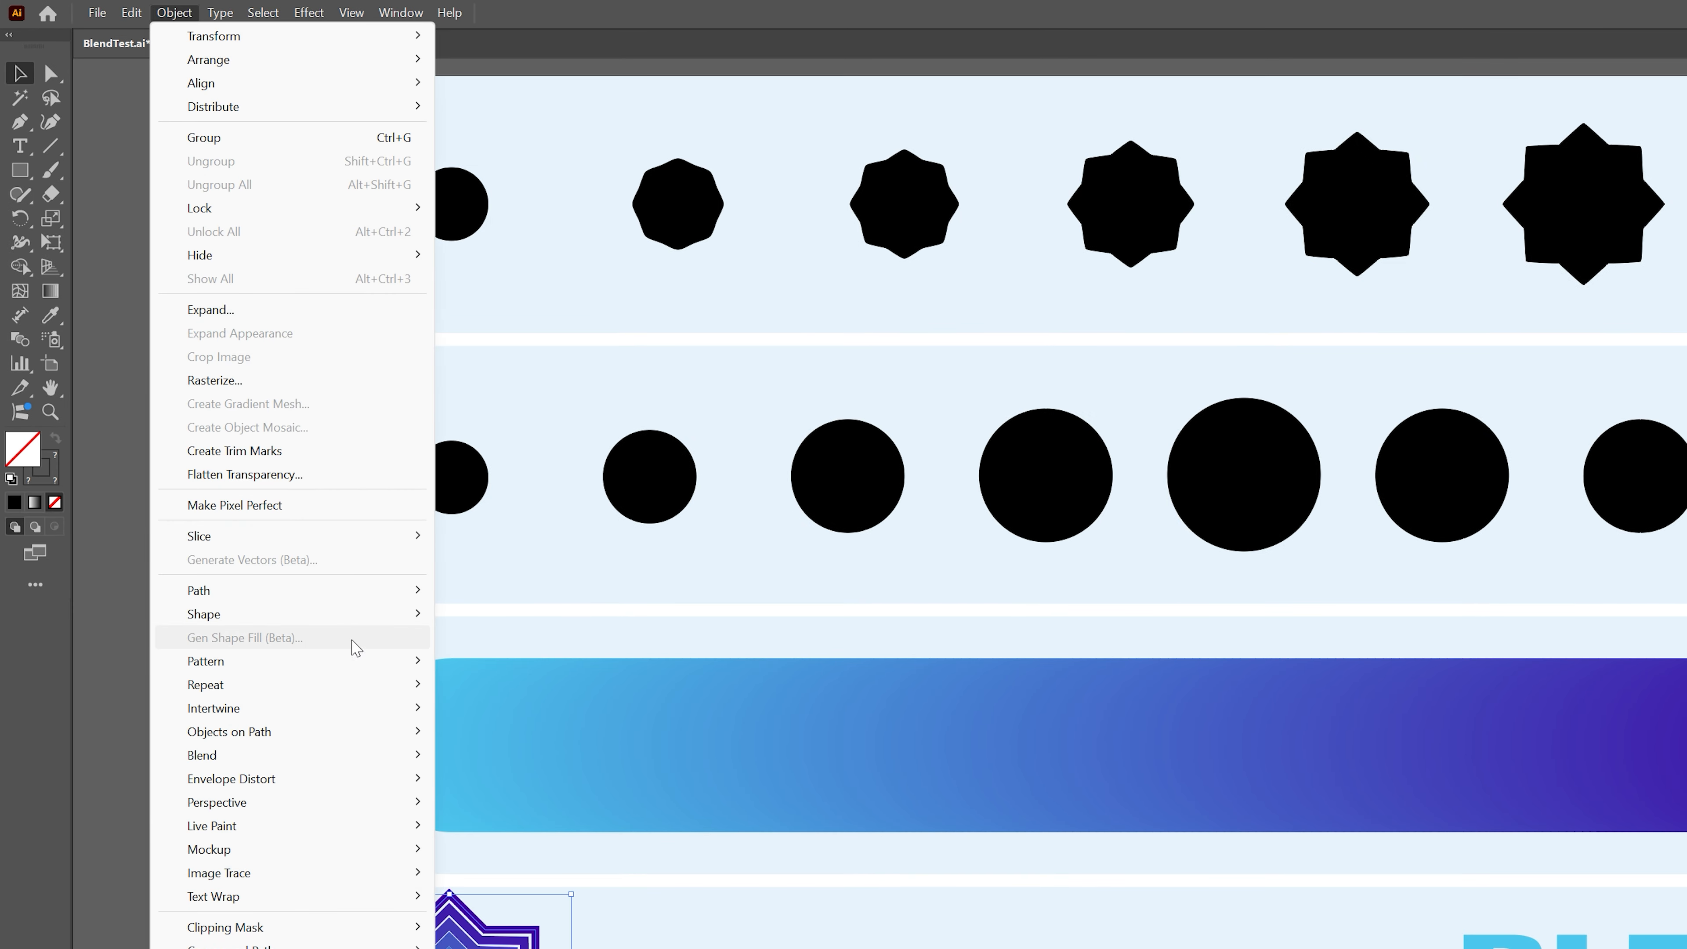
pyautogui.moveTo(355, 761)
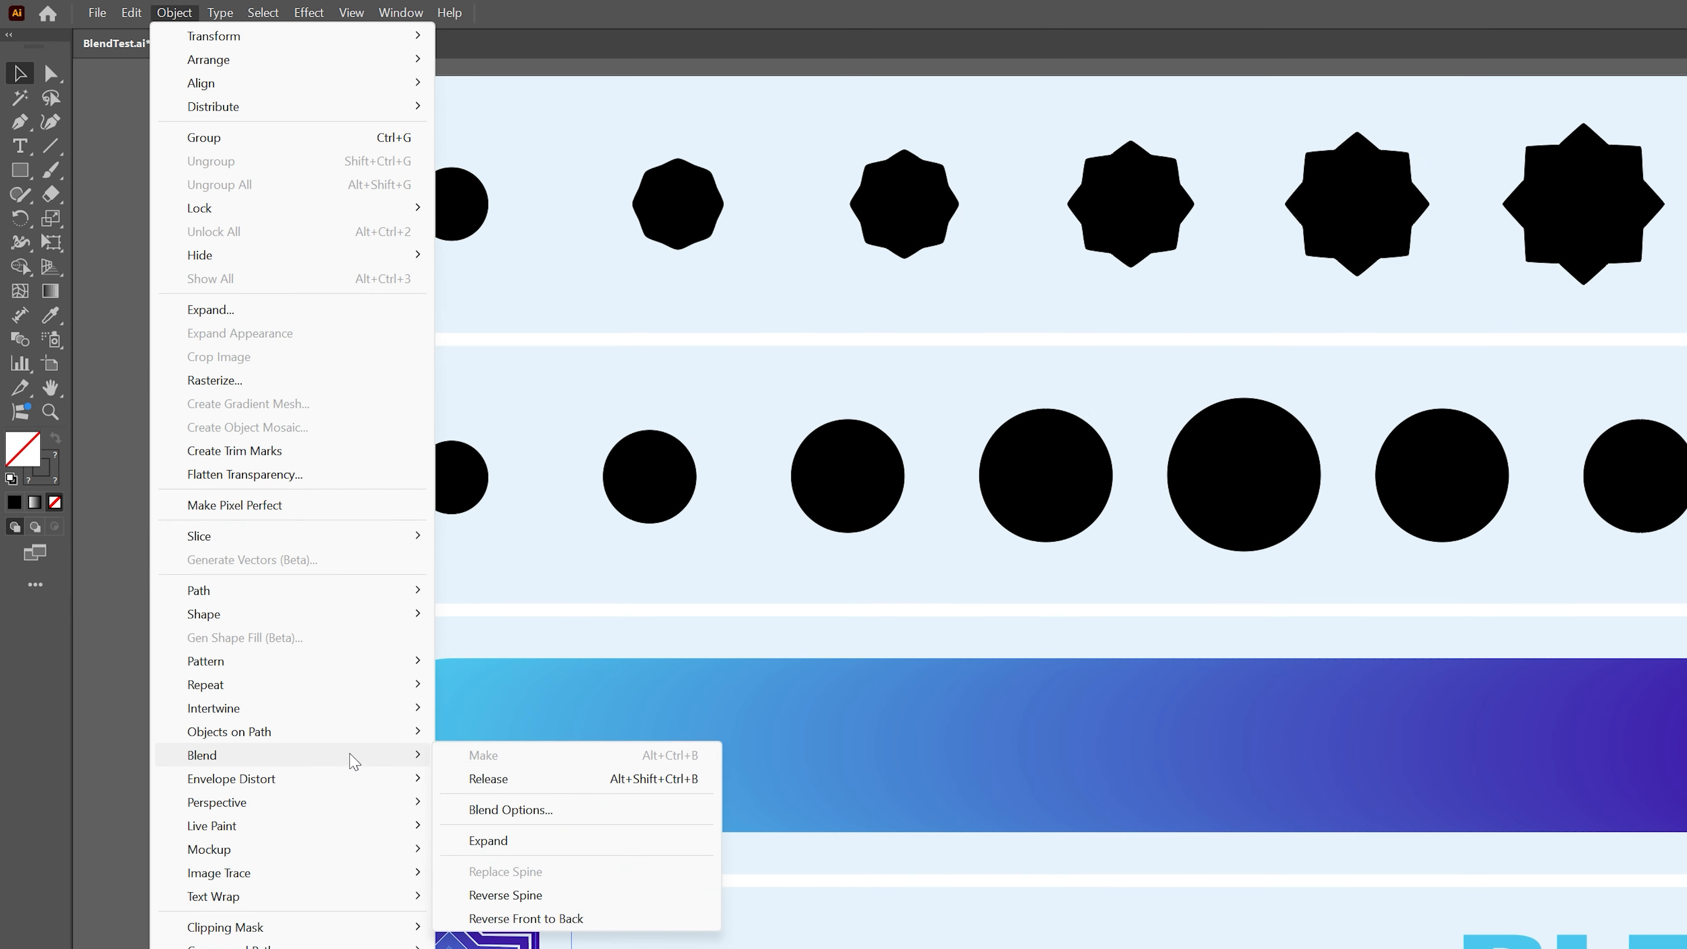
pyautogui.click(540, 810)
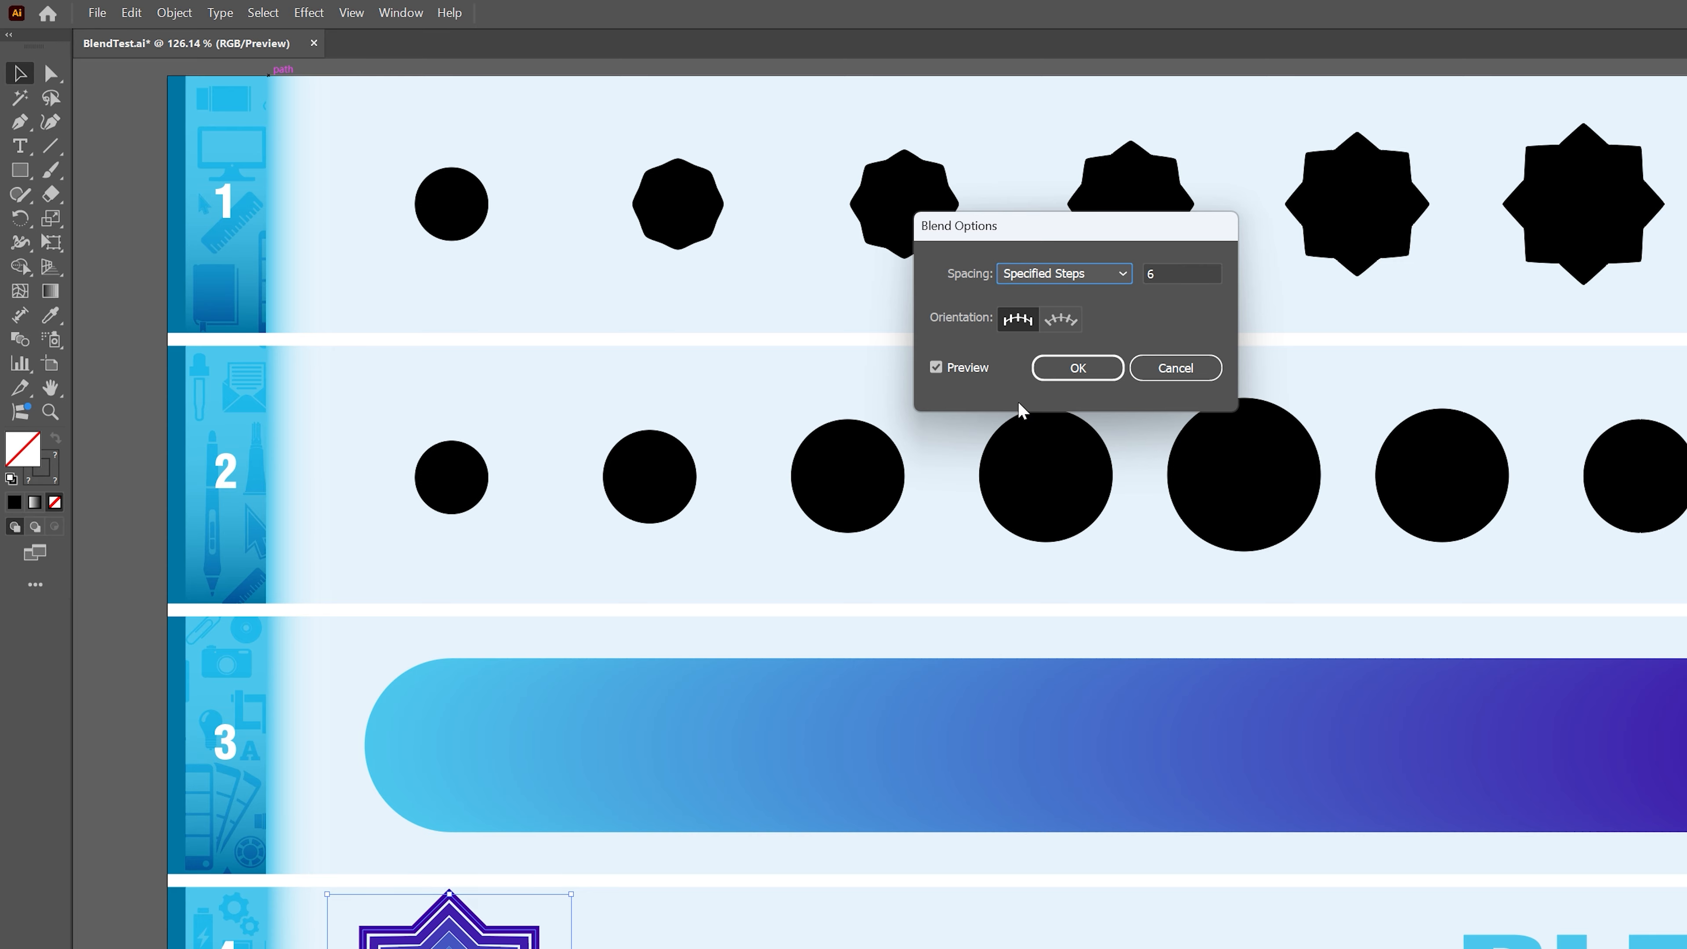
pyautogui.click(1215, 274)
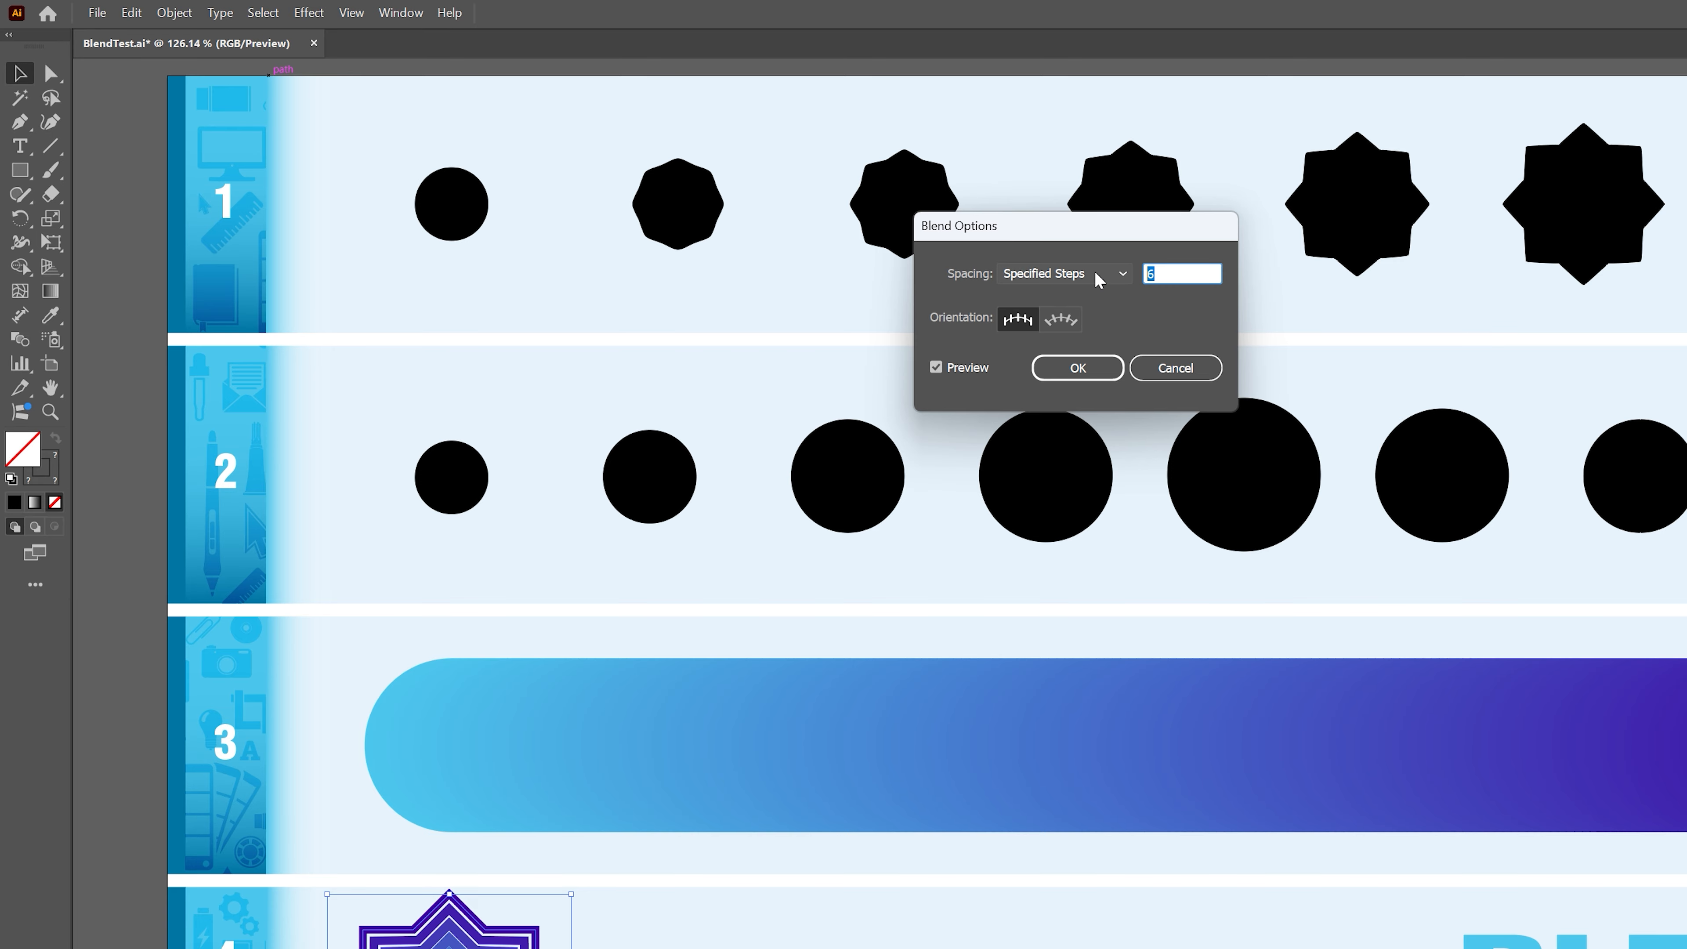
pyautogui.write('4')
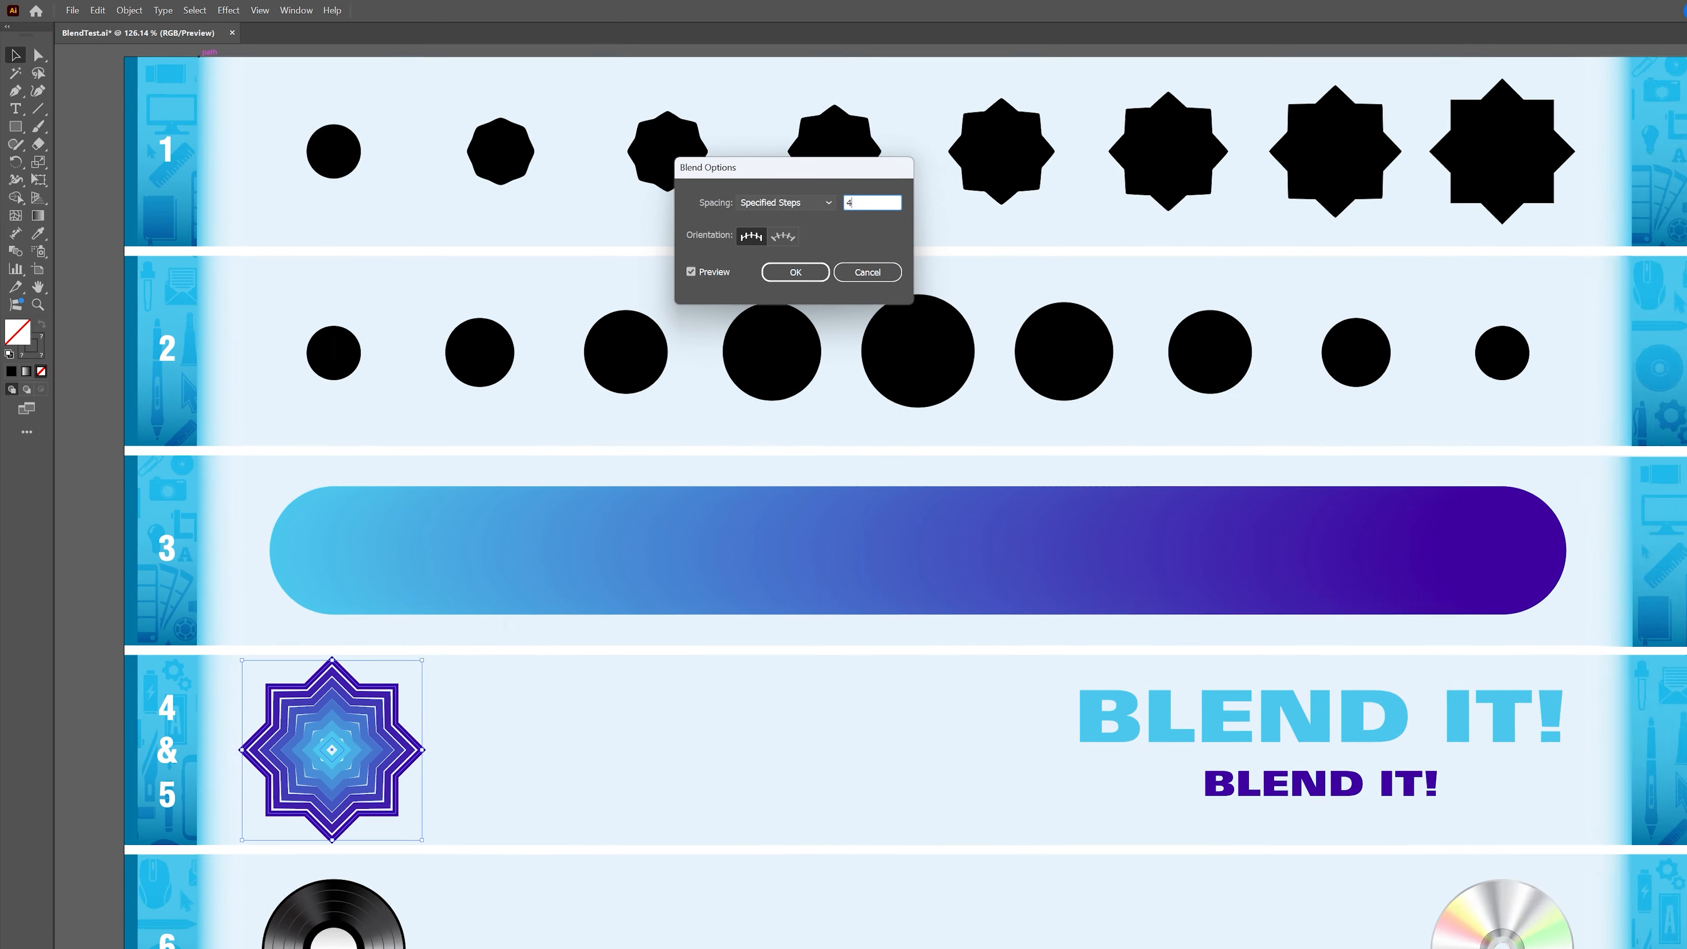
pyautogui.press('Tab')
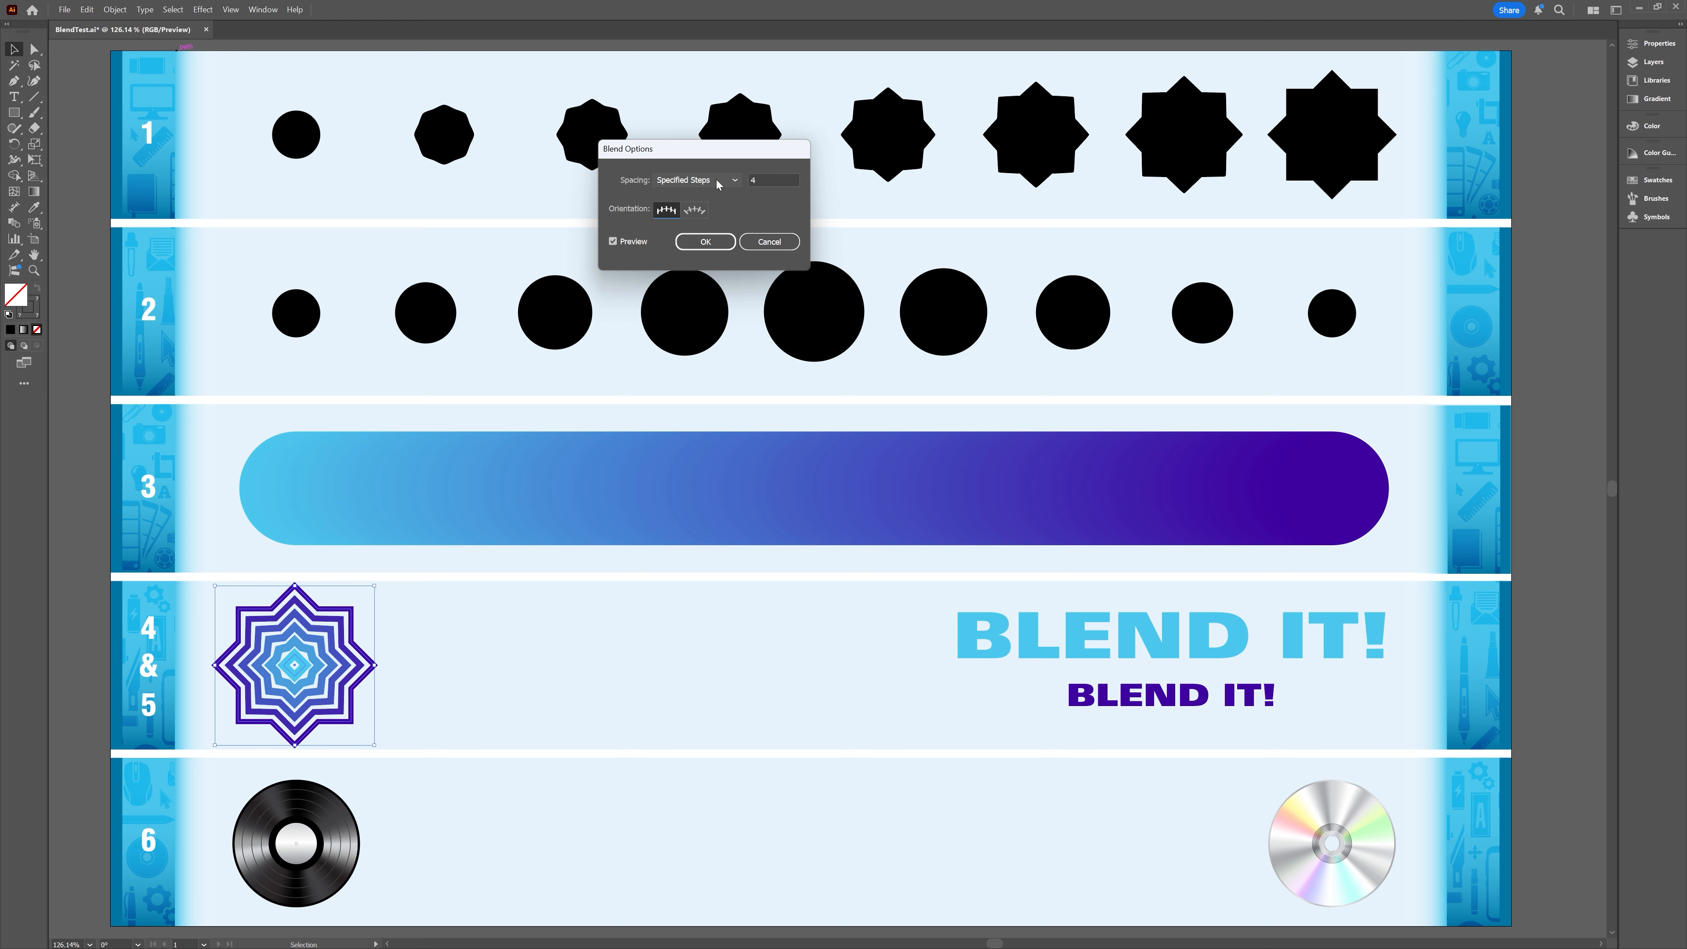
pyautogui.click(707, 244)
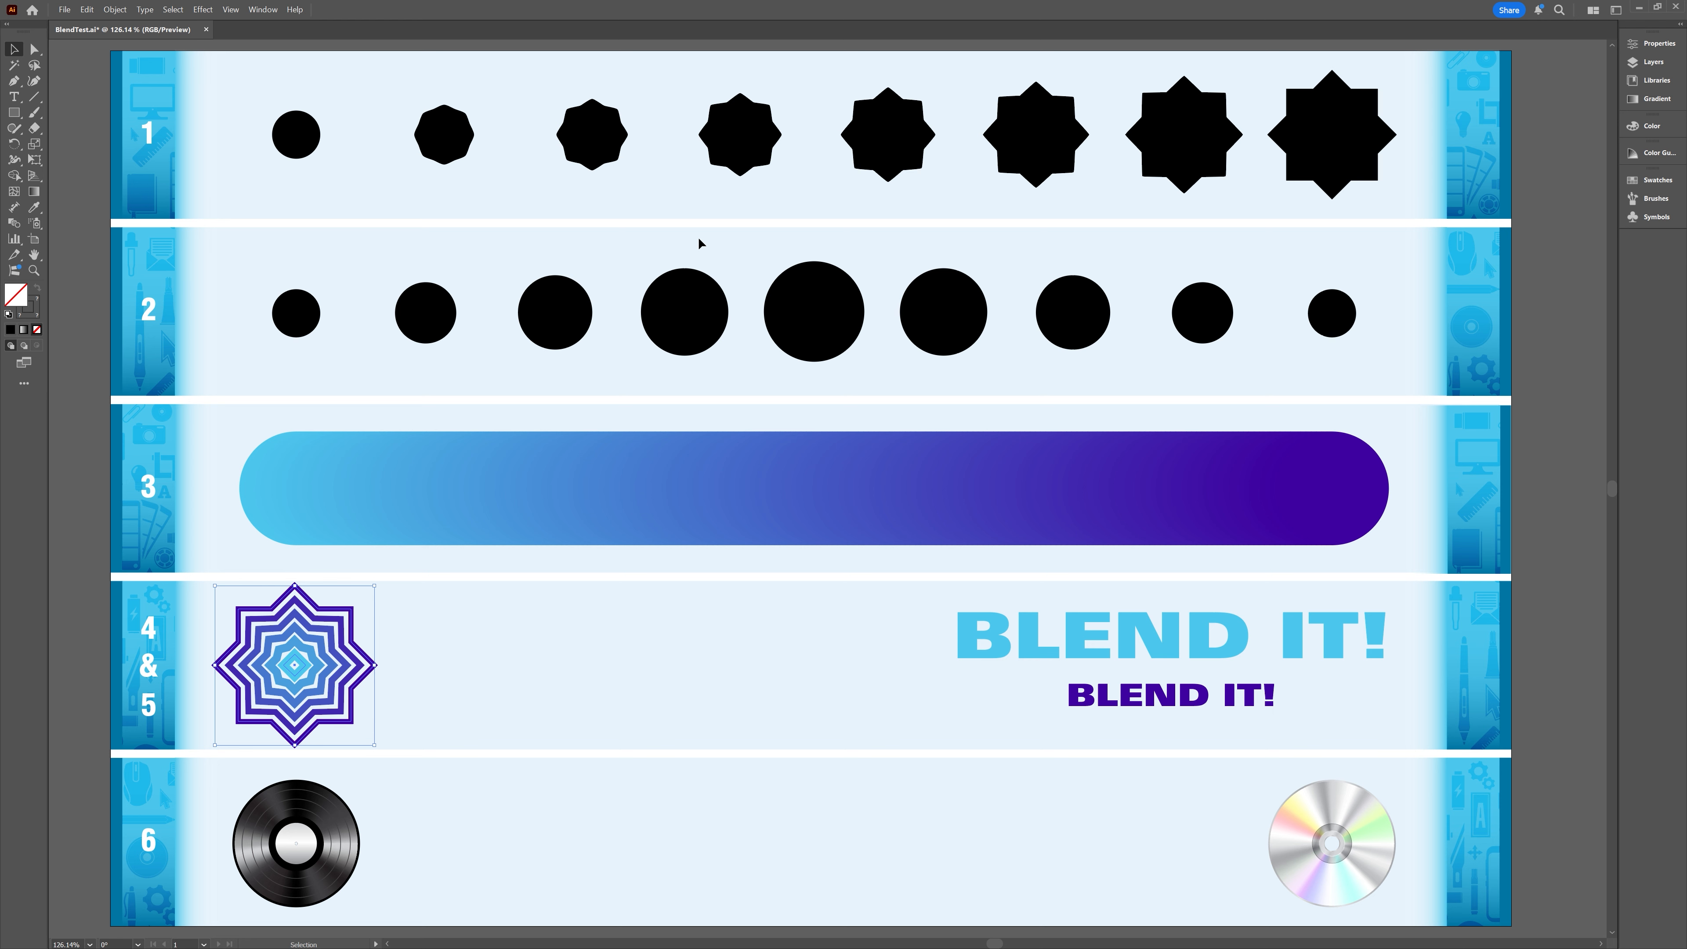
# Select both BLEND IT! texts in row 4 & 5 and set the blend options to 200 specified steps.
pyautogui.click(825, 651)
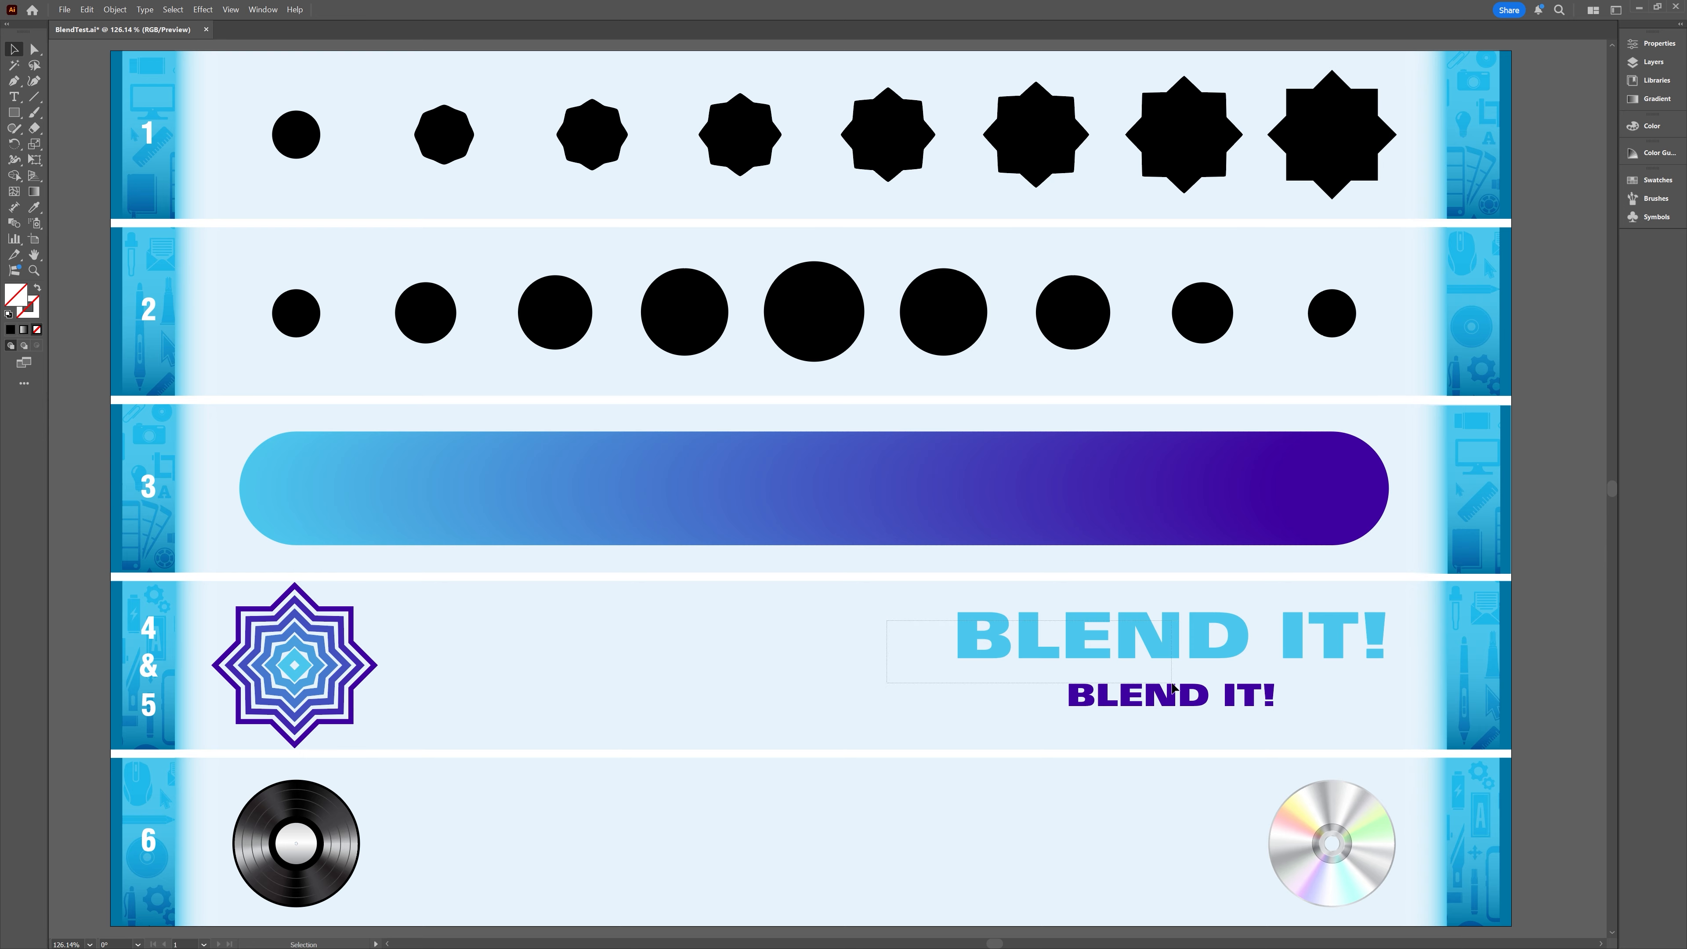
pyautogui.click(1212, 706)
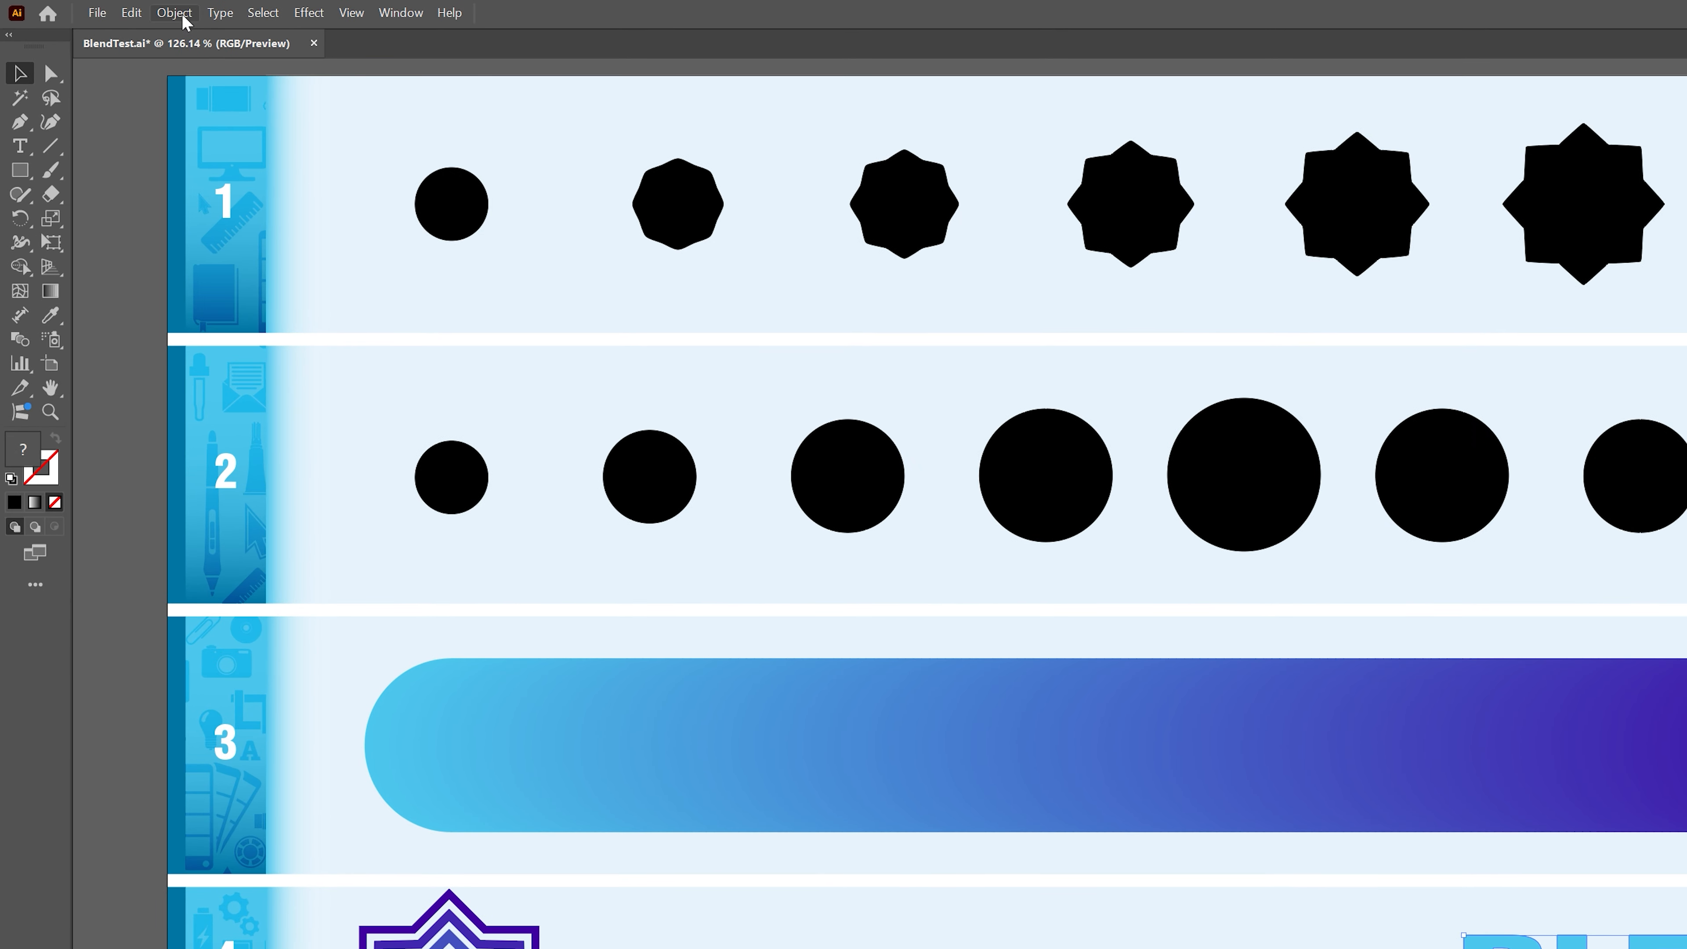
pyautogui.click(114, 9)
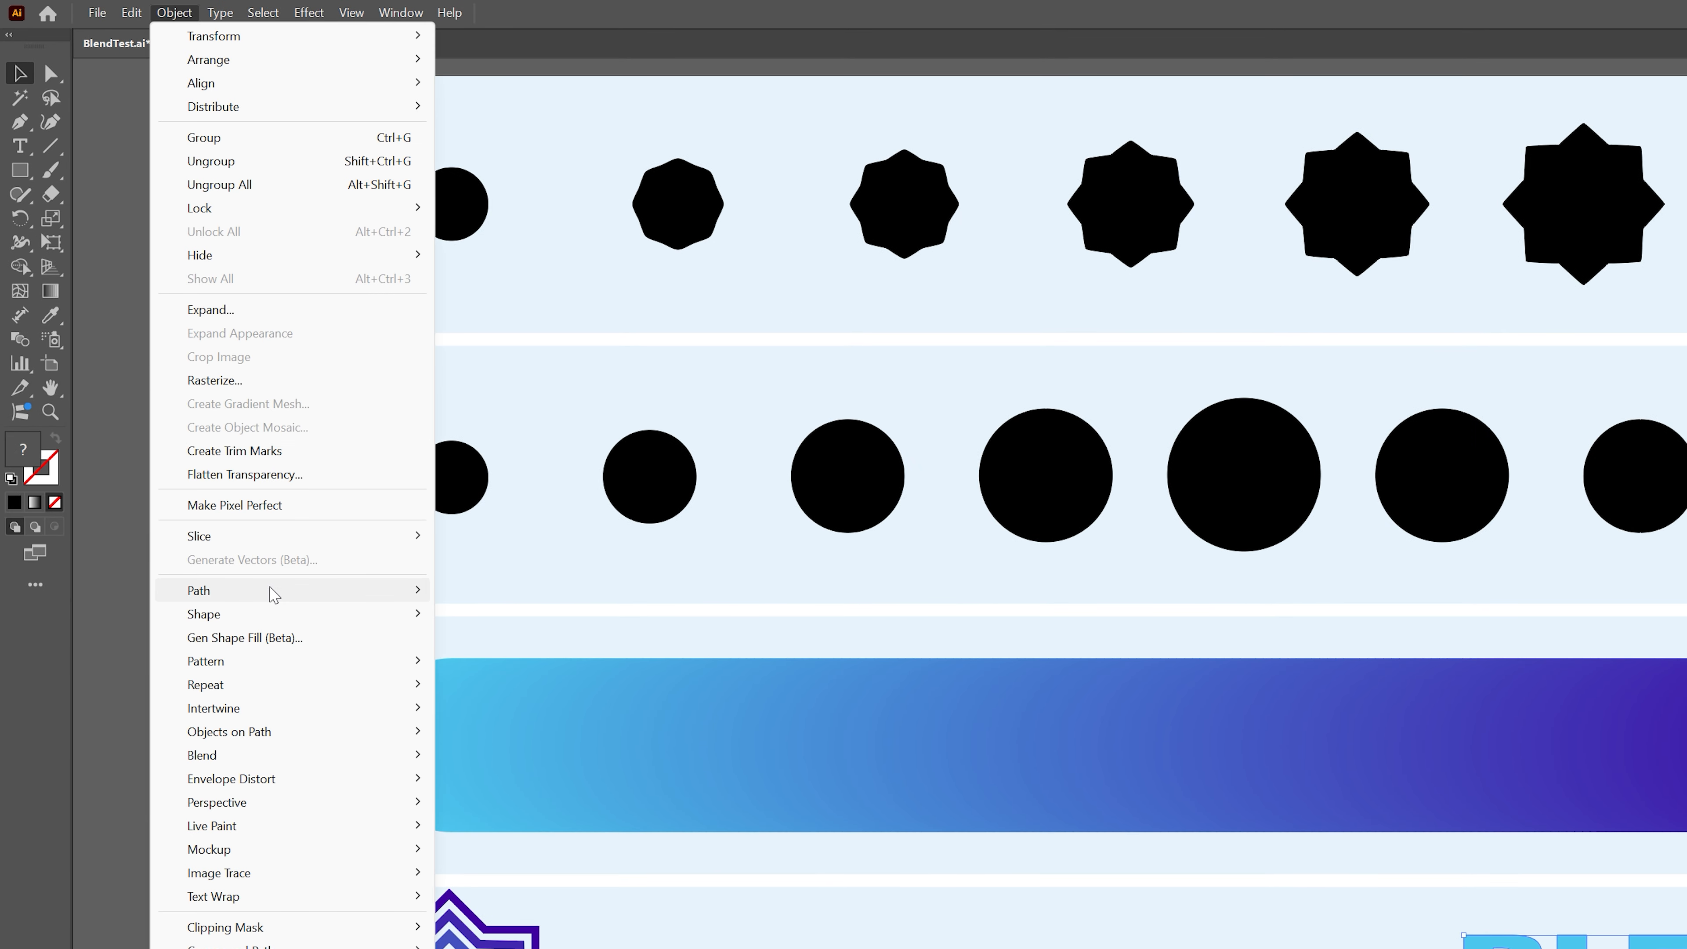
pyautogui.moveTo(279, 755)
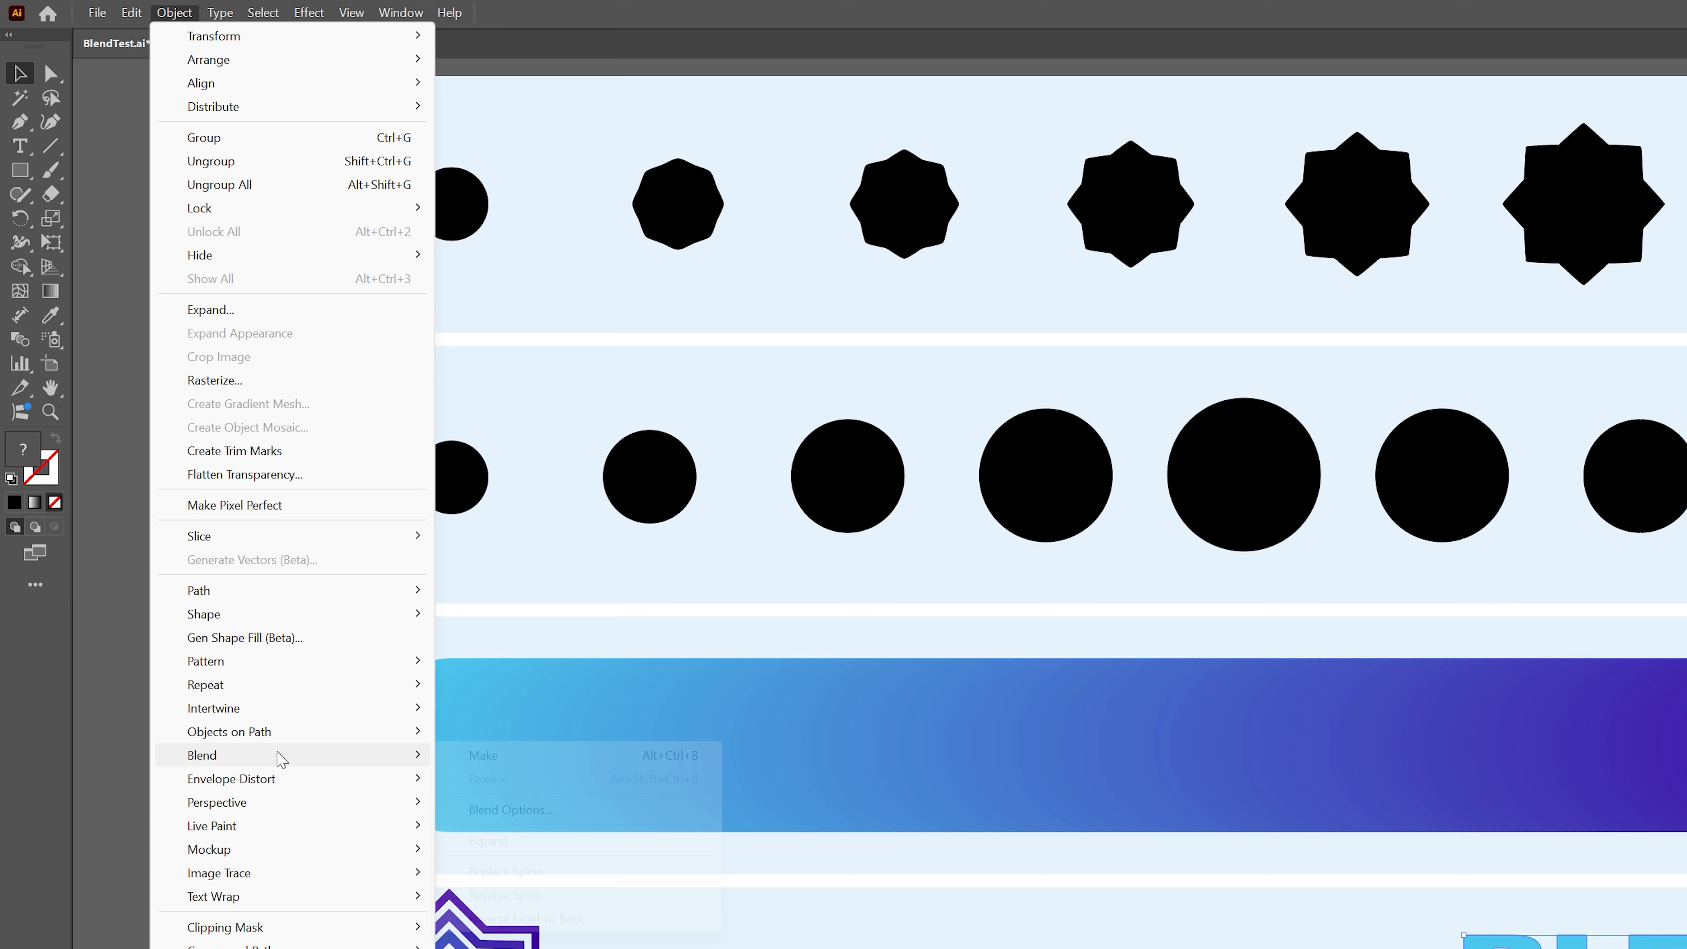
pyautogui.click(526, 812)
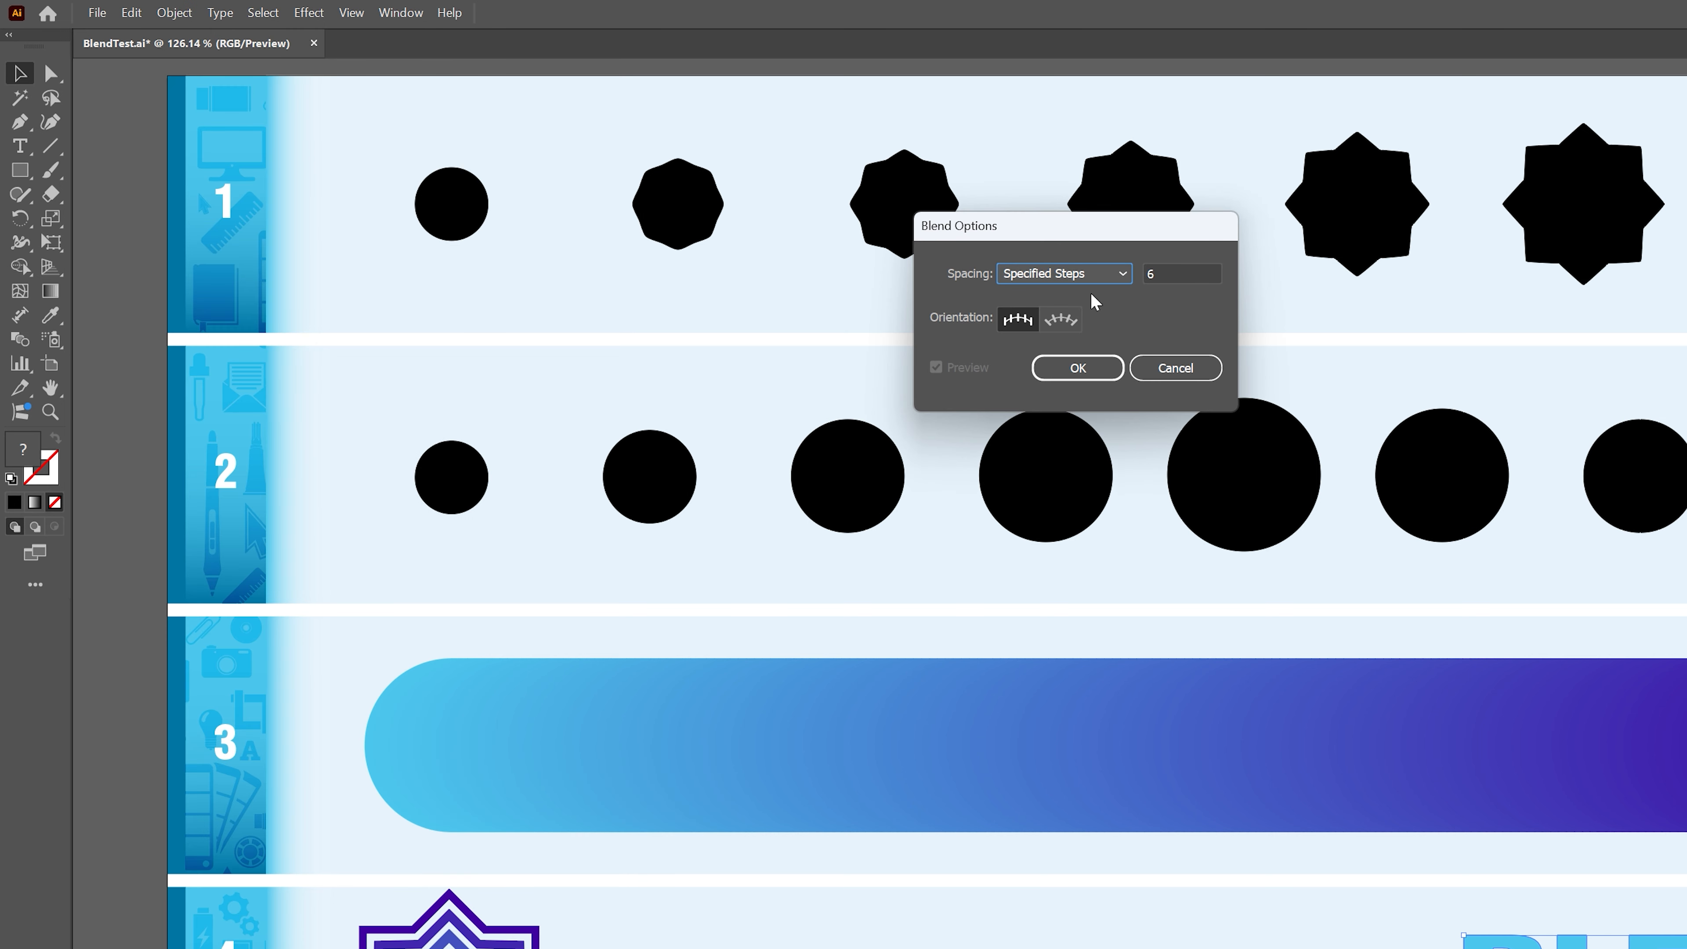
pyautogui.click(1162, 273)
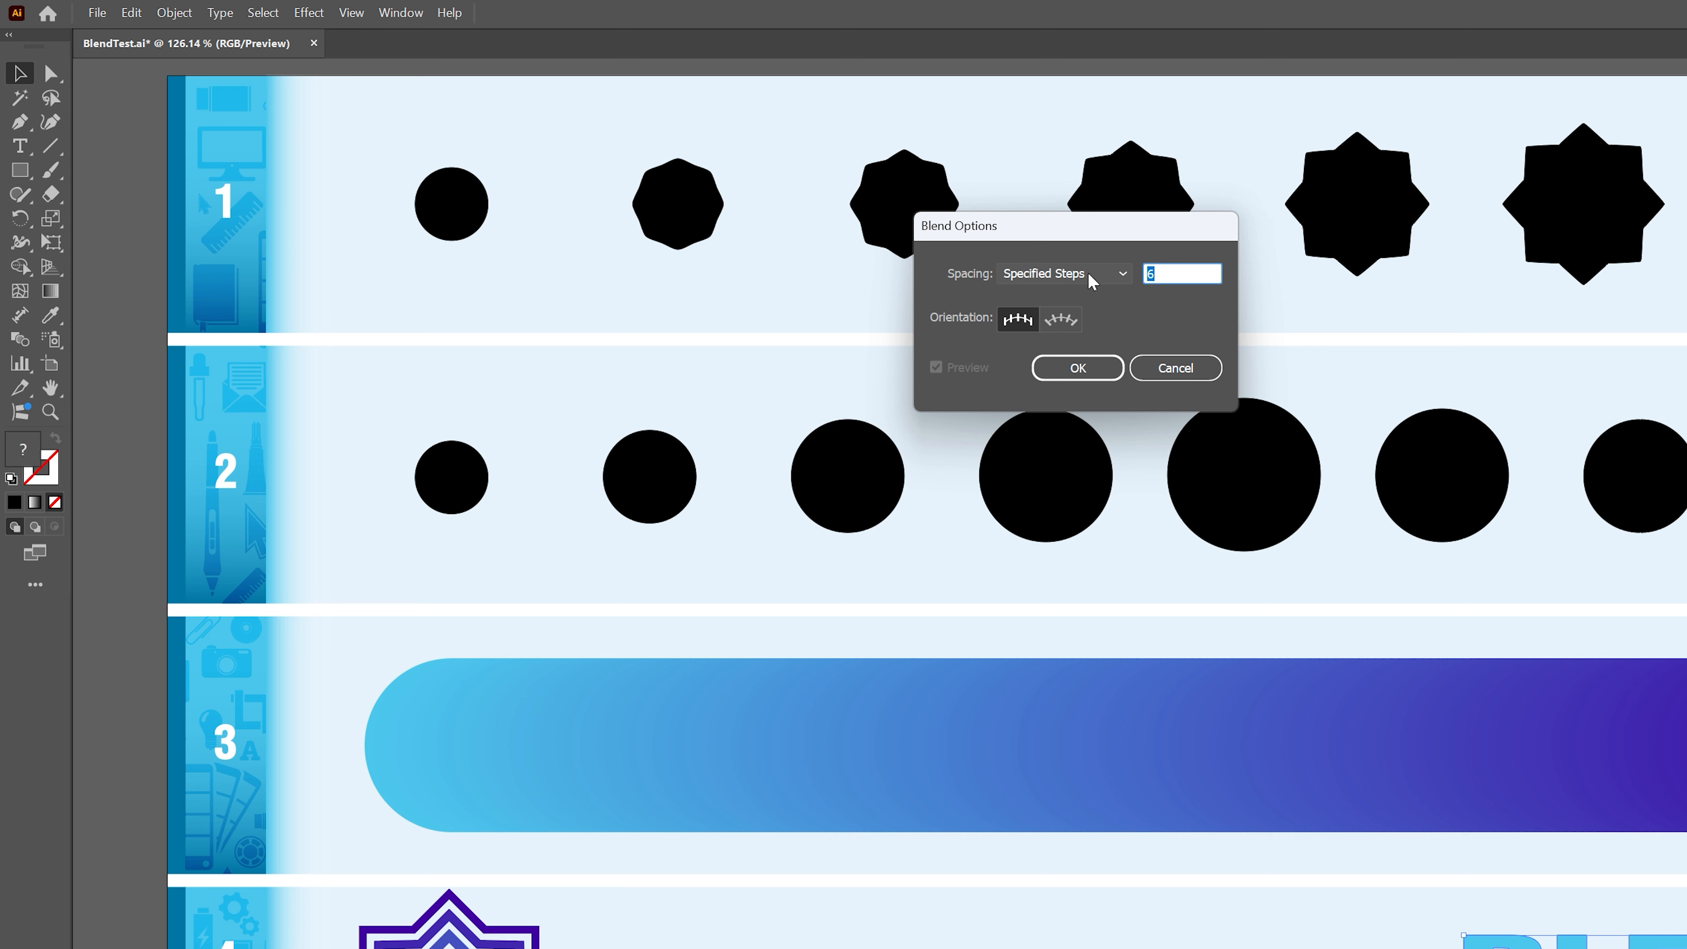
pyautogui.write('200')
pyautogui.press('Return')
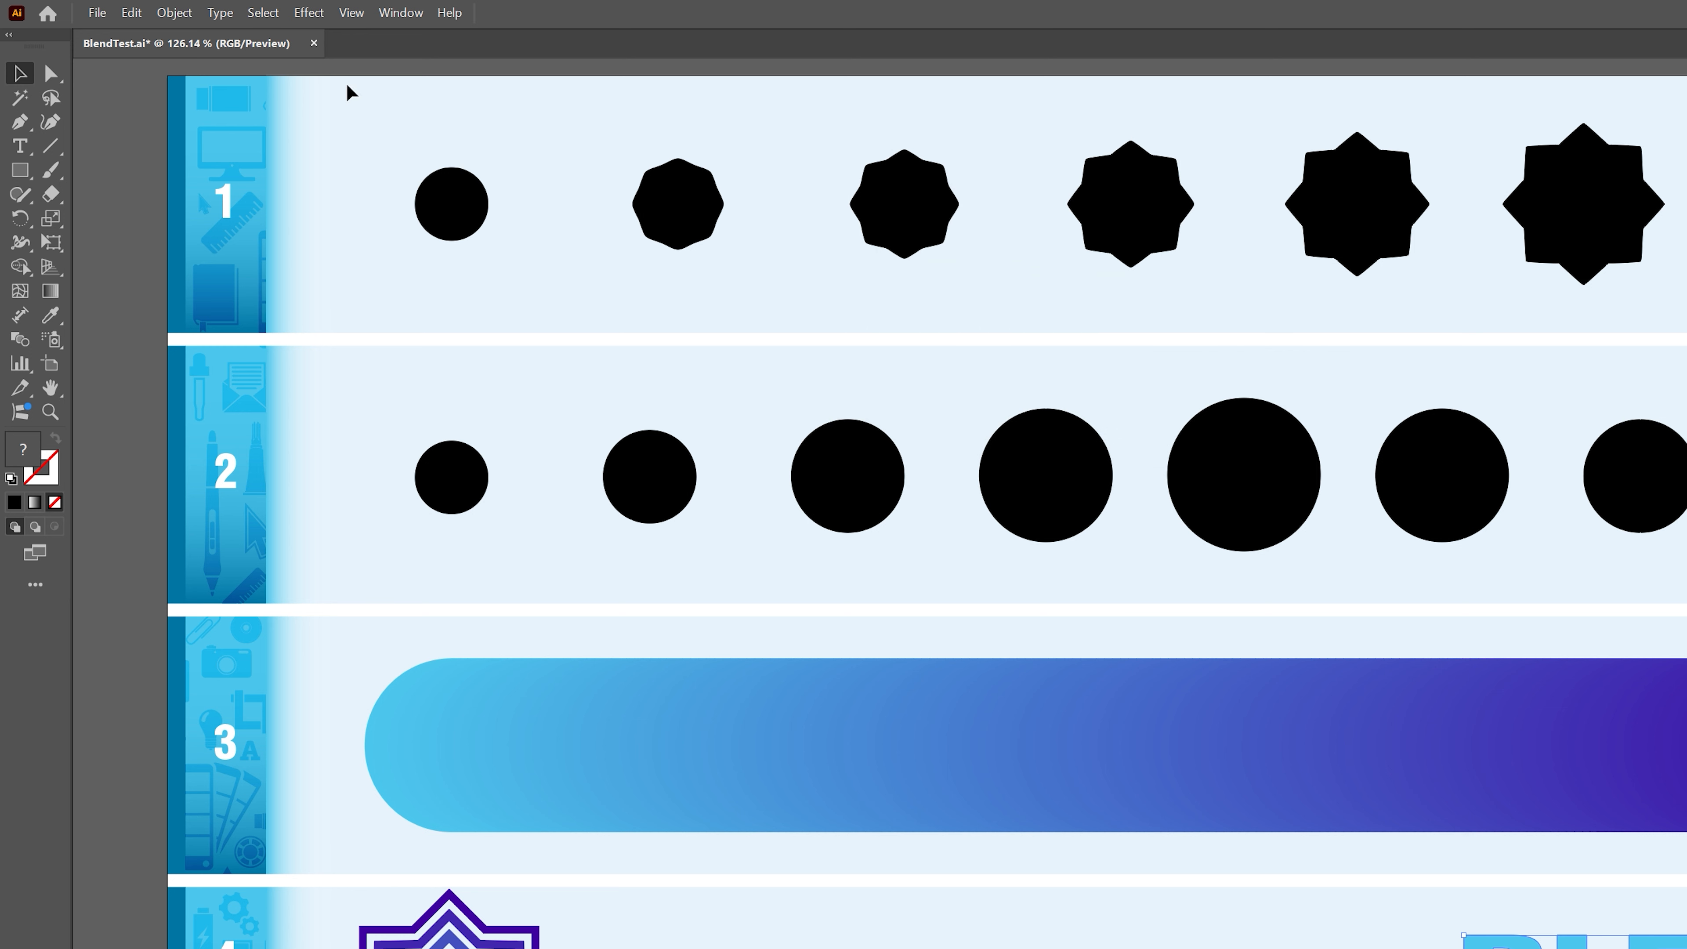
# Make a blend between the large light-blue and small purple BLEND IT! texts, then deselect it.
pyautogui.click(175, 13)
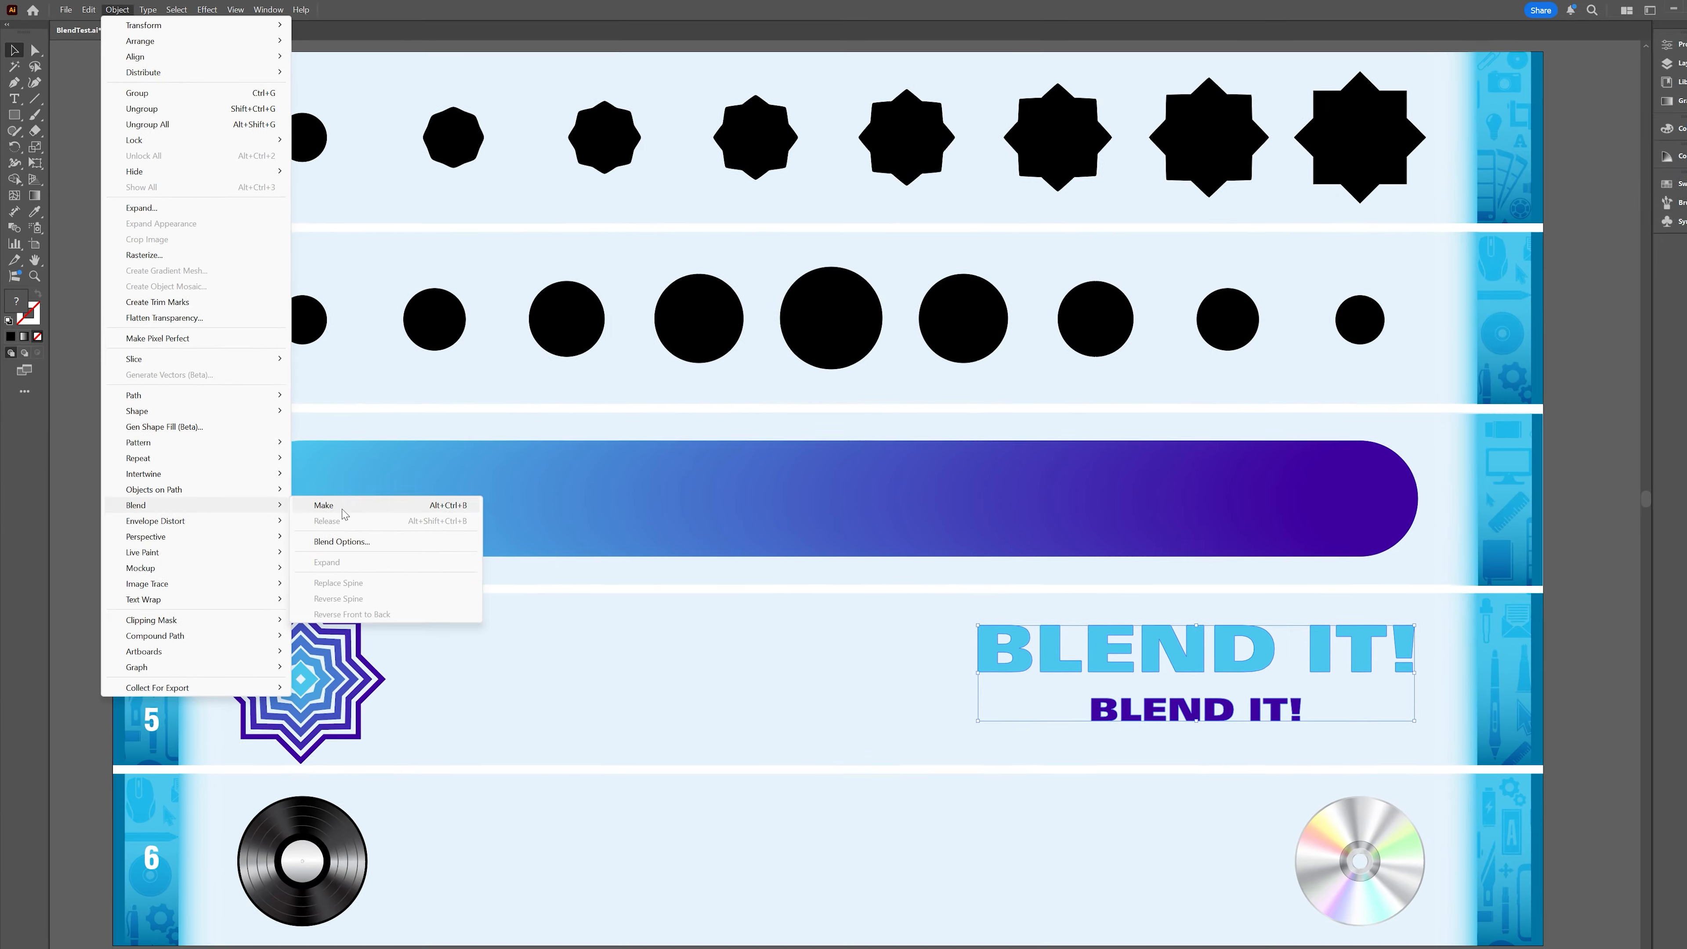
pyautogui.click(348, 495)
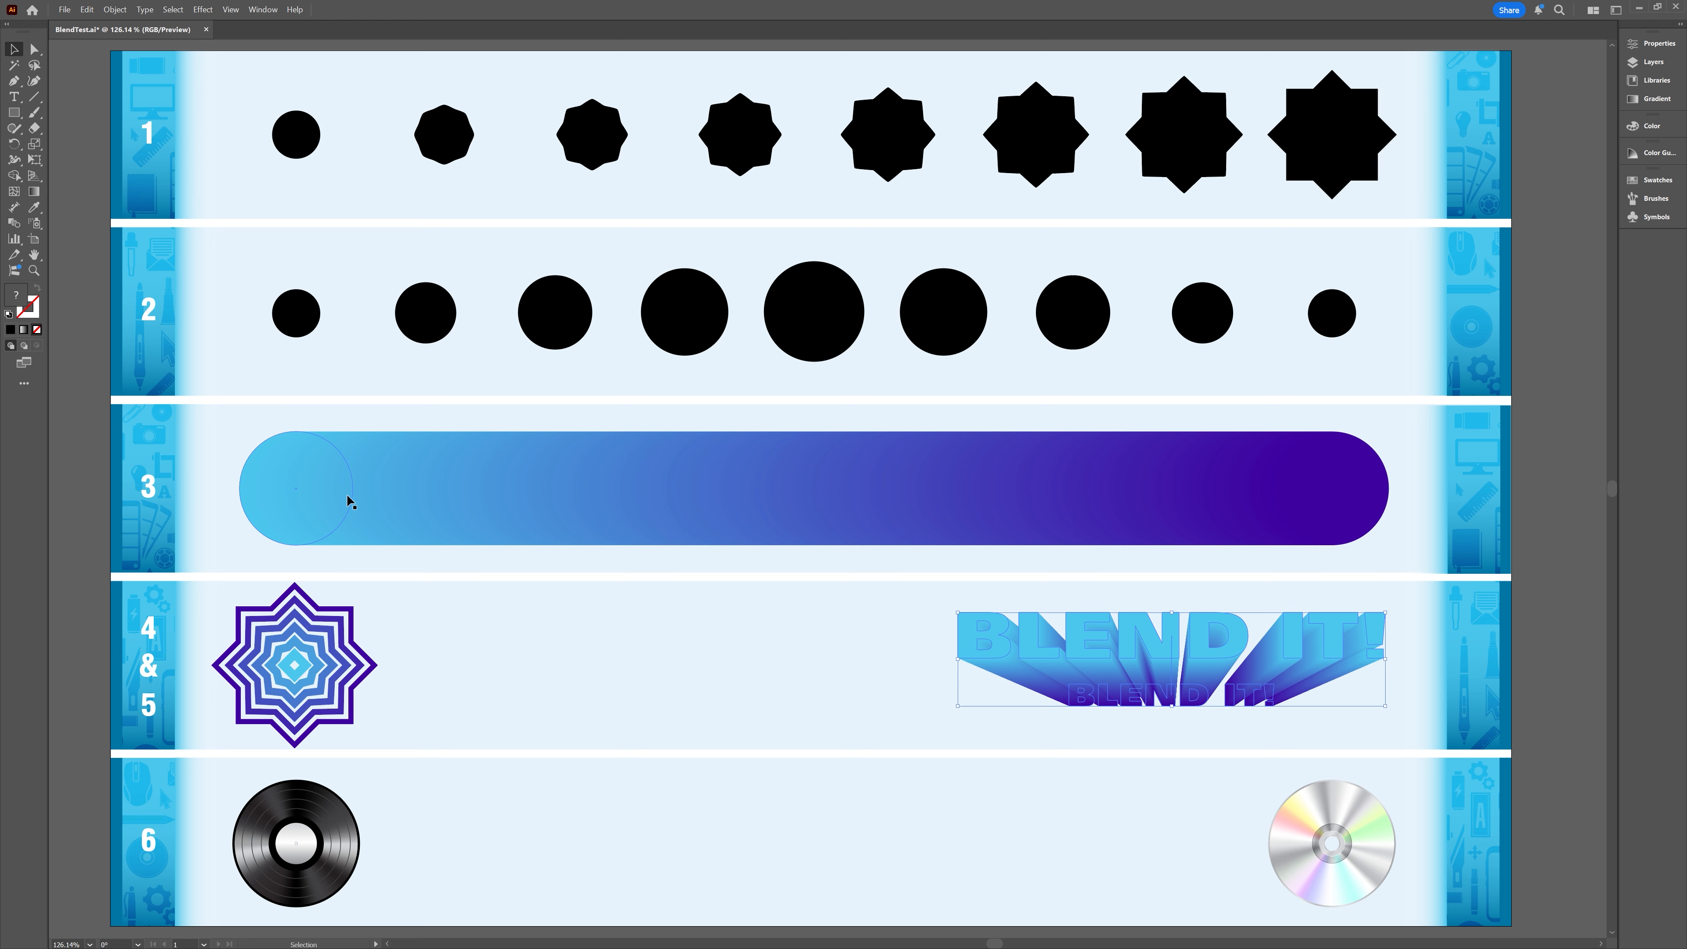
pyautogui.click(791, 662)
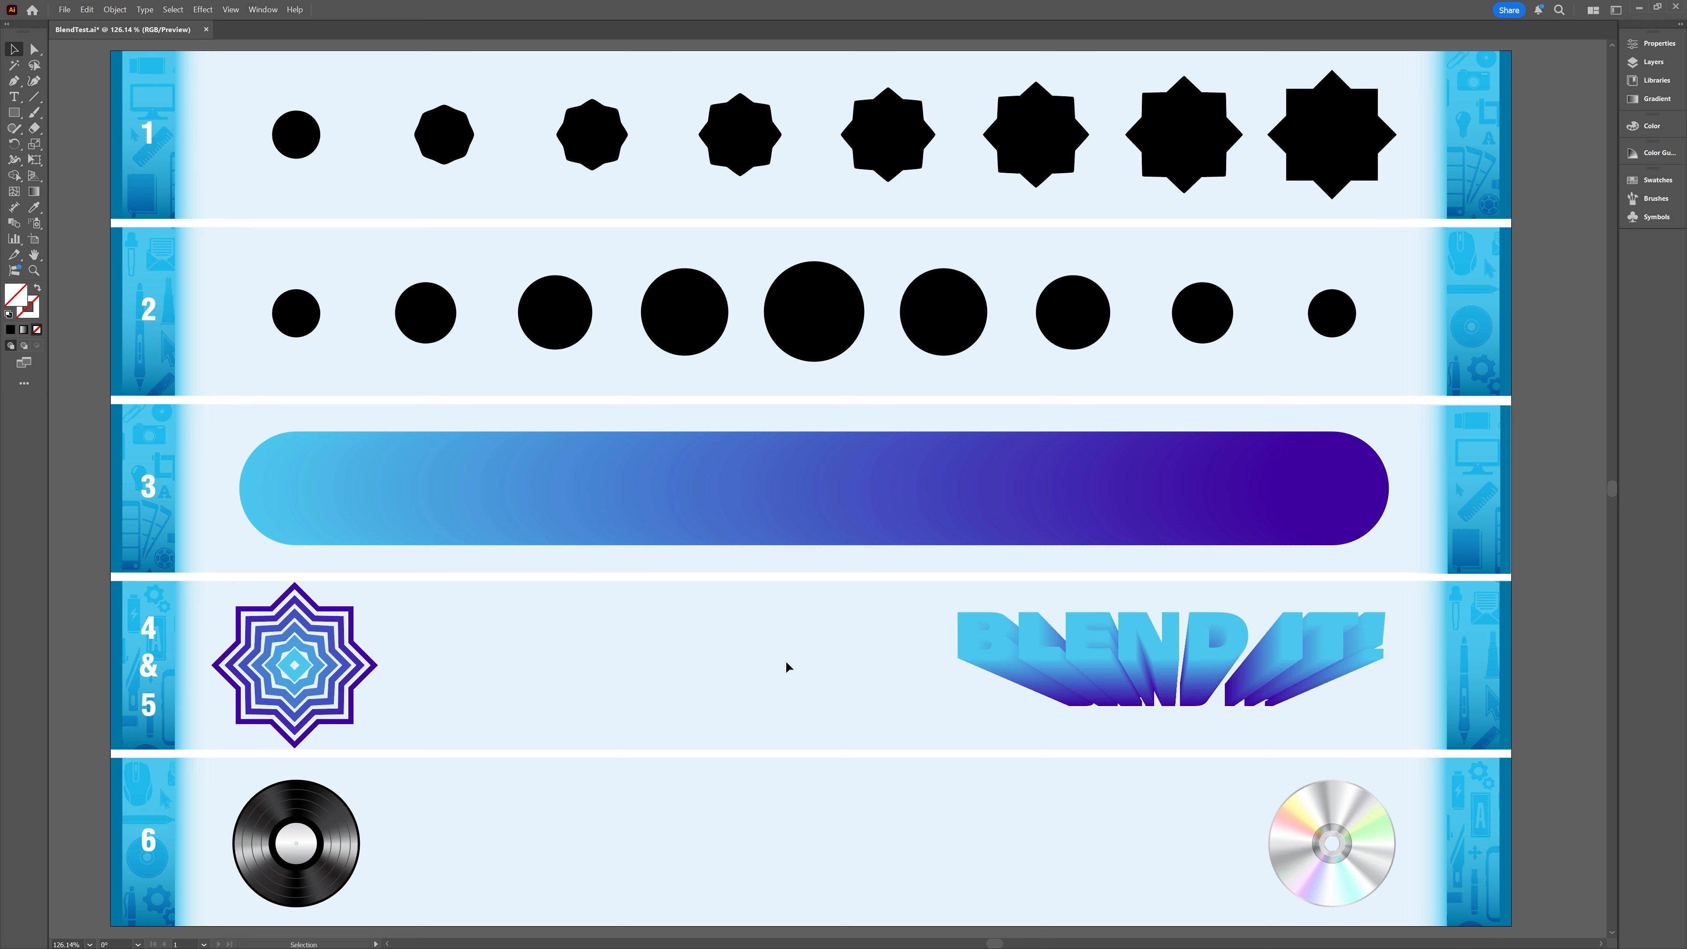
# Copy the large light-blue text from inside the BLEND IT! blend and paste it in place in front of the blend.
pyautogui.doubleClick(973, 629)
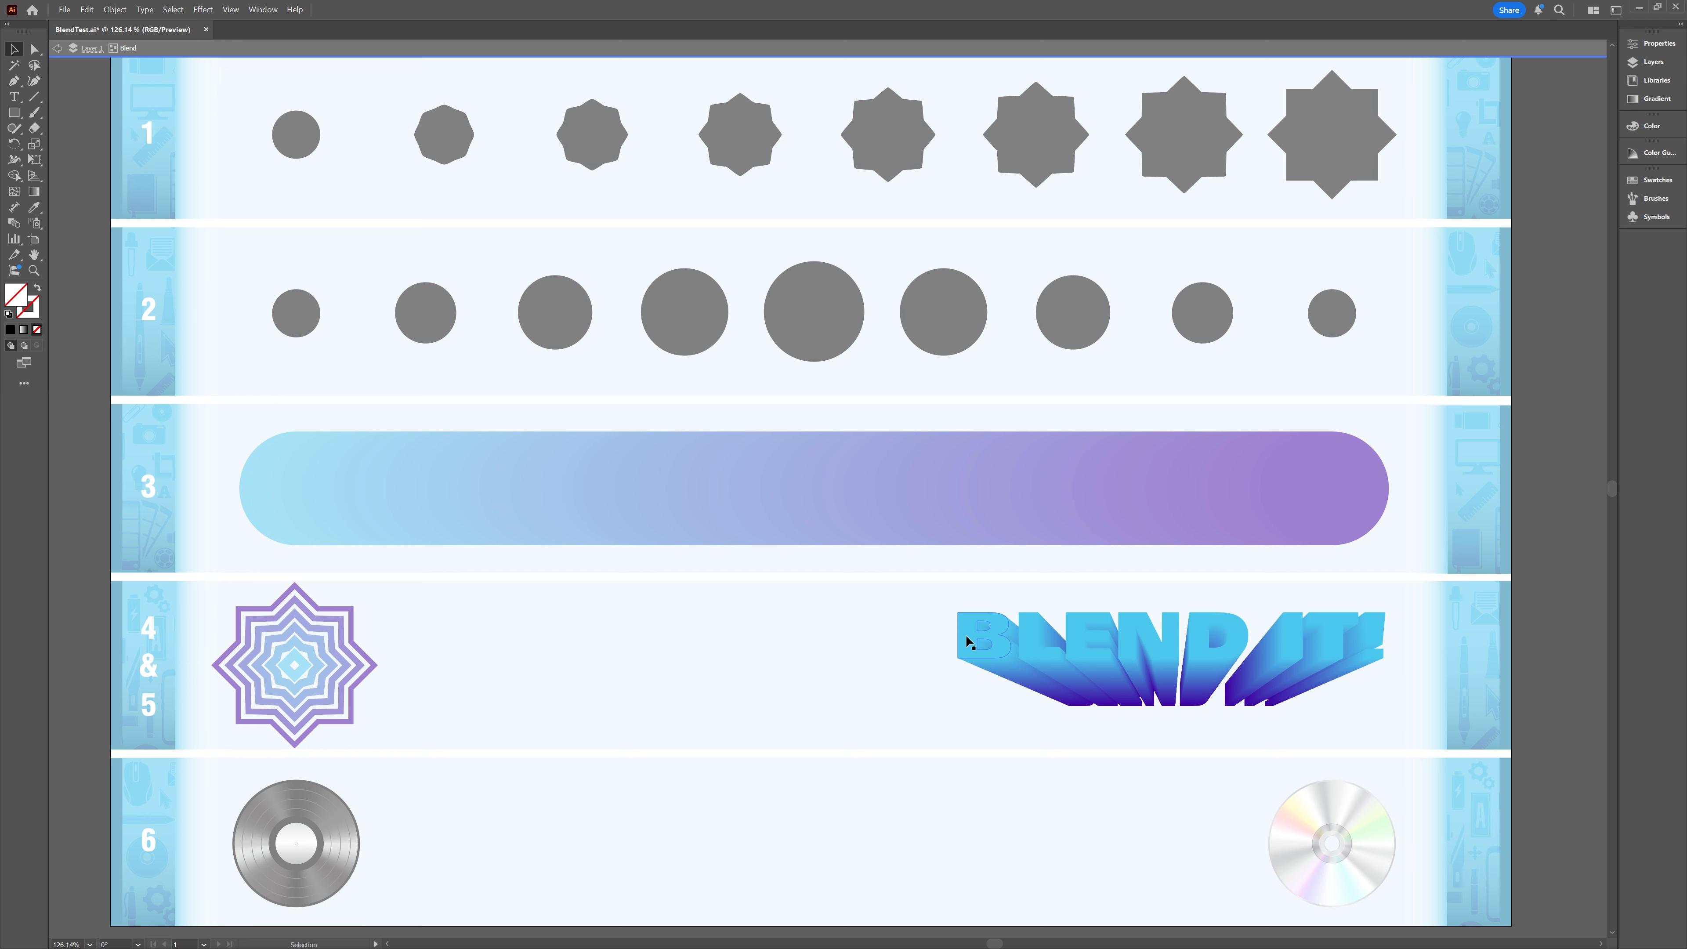
pyautogui.click(966, 633)
pyautogui.hotkey('ctrl', 'c')
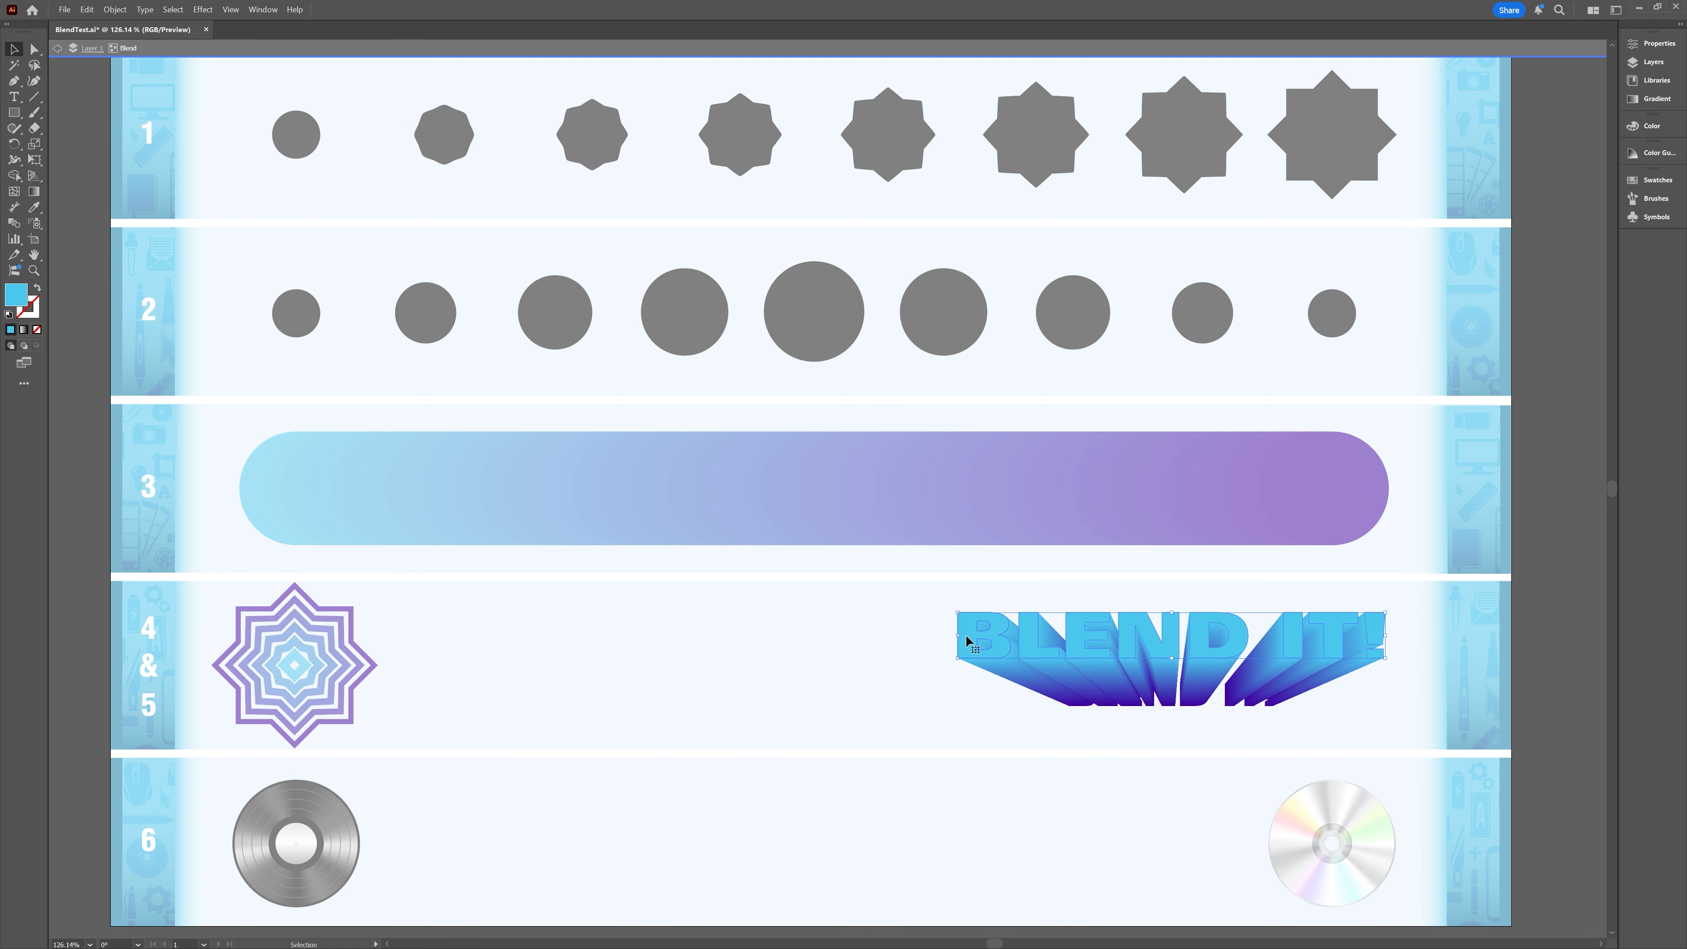
pyautogui.press('Escape')
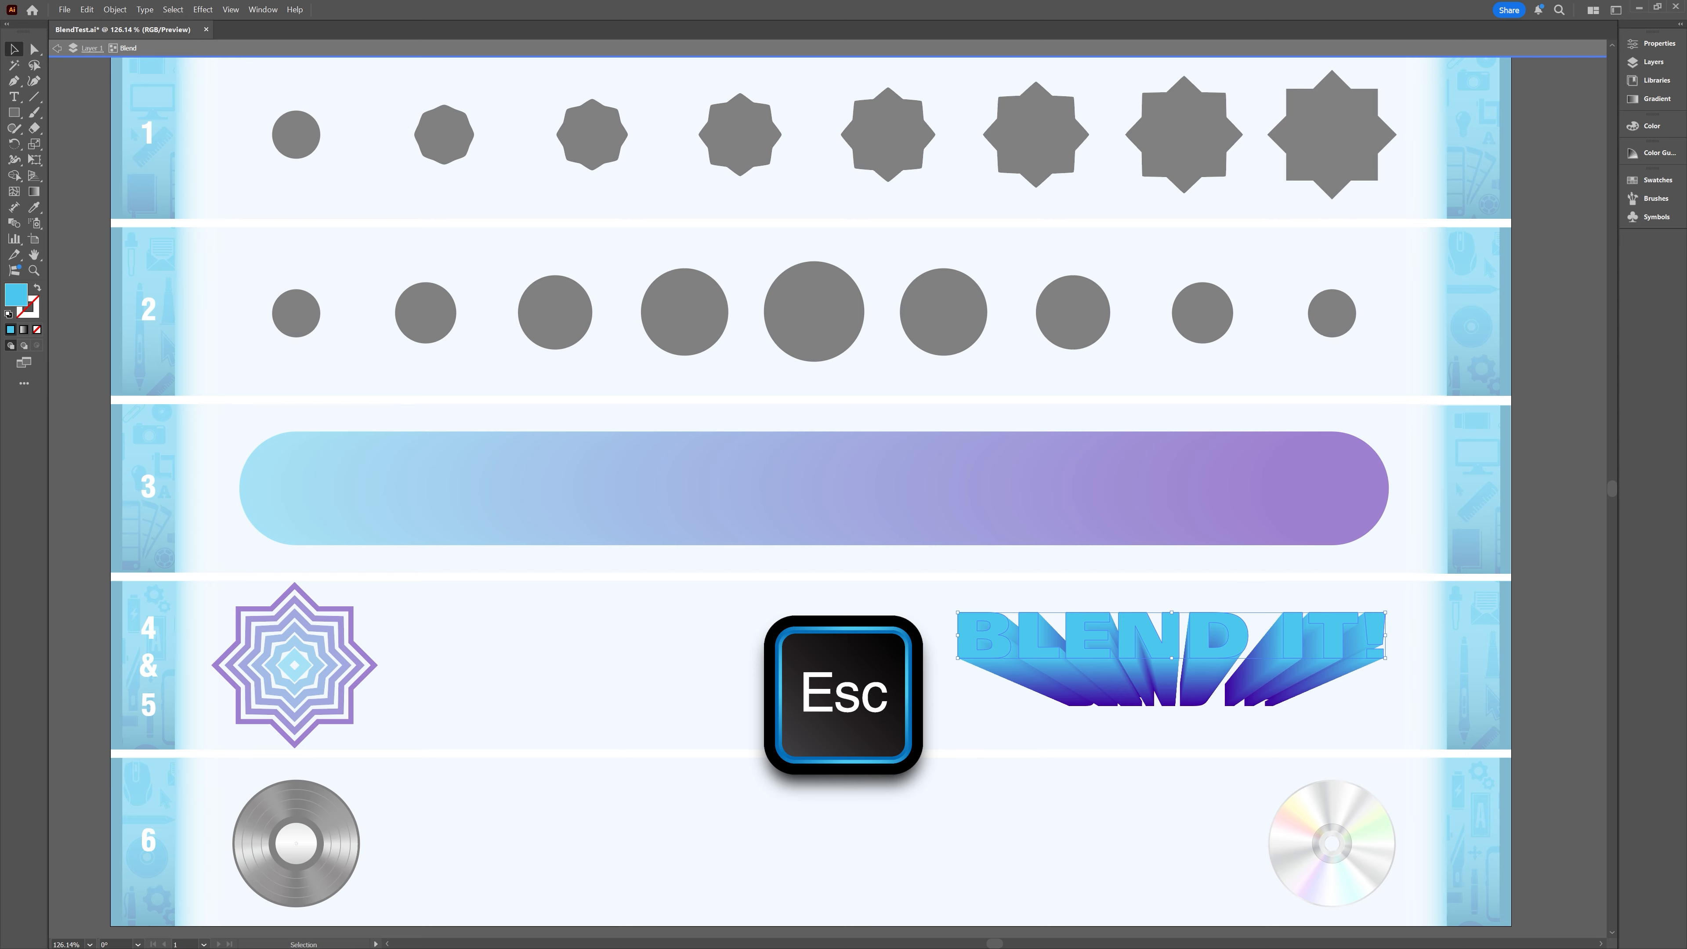
pyautogui.press('Escape')
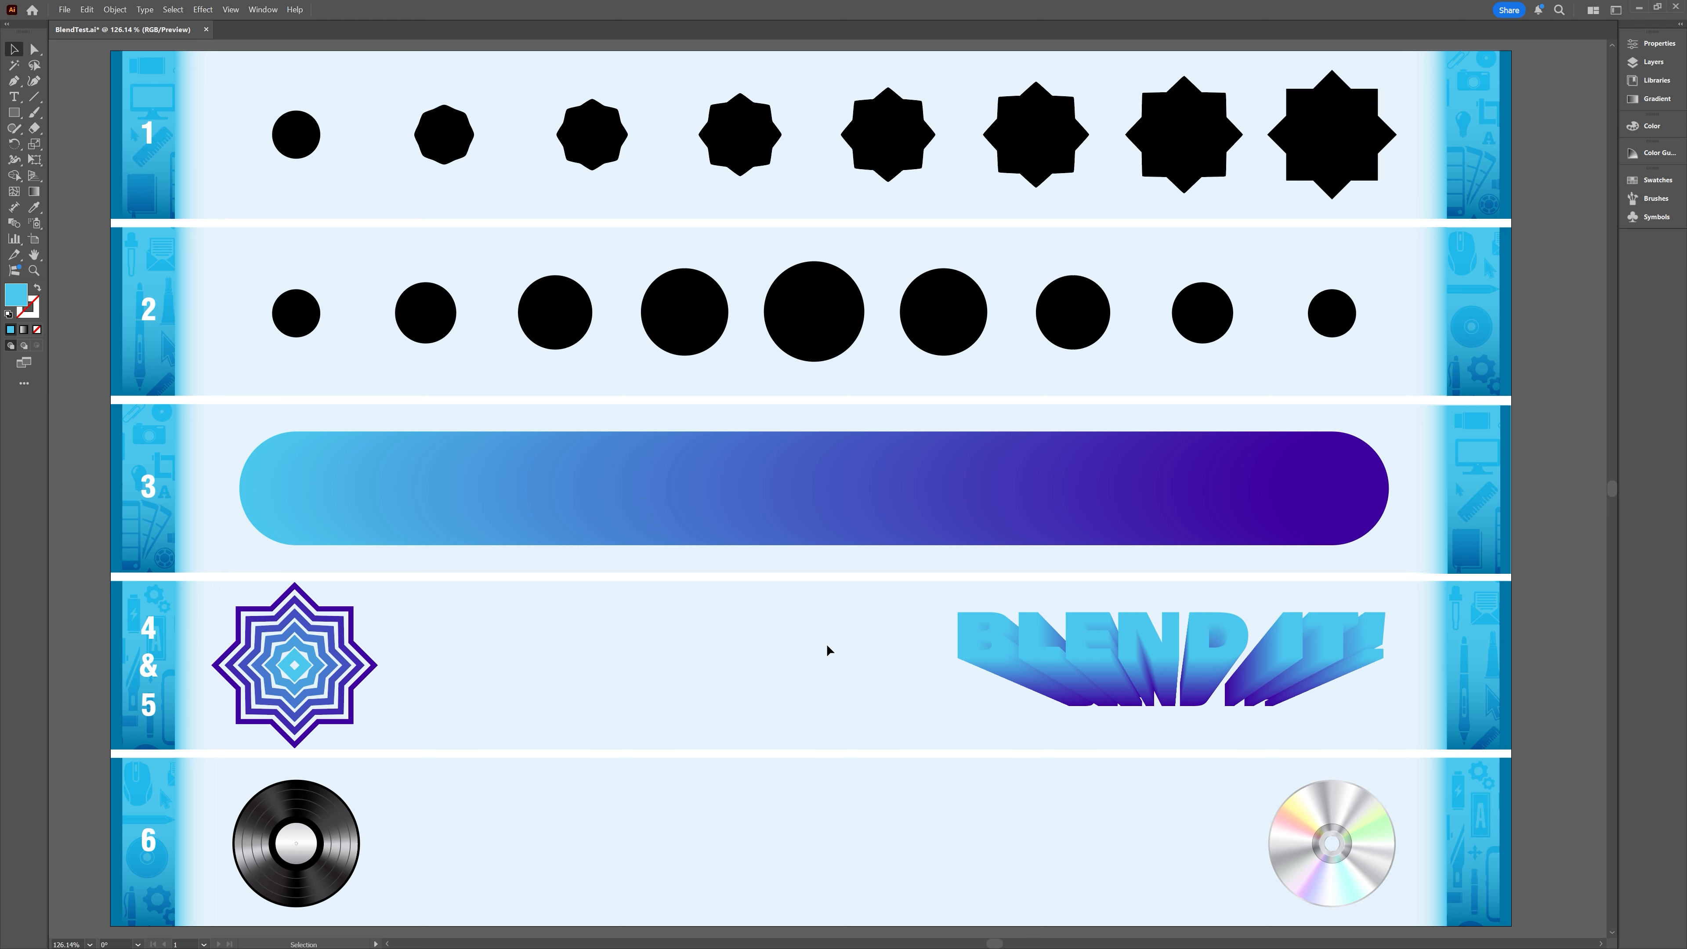
pyautogui.press('a')
pyautogui.press('v')
pyautogui.hotkey('ctrl', 'f')
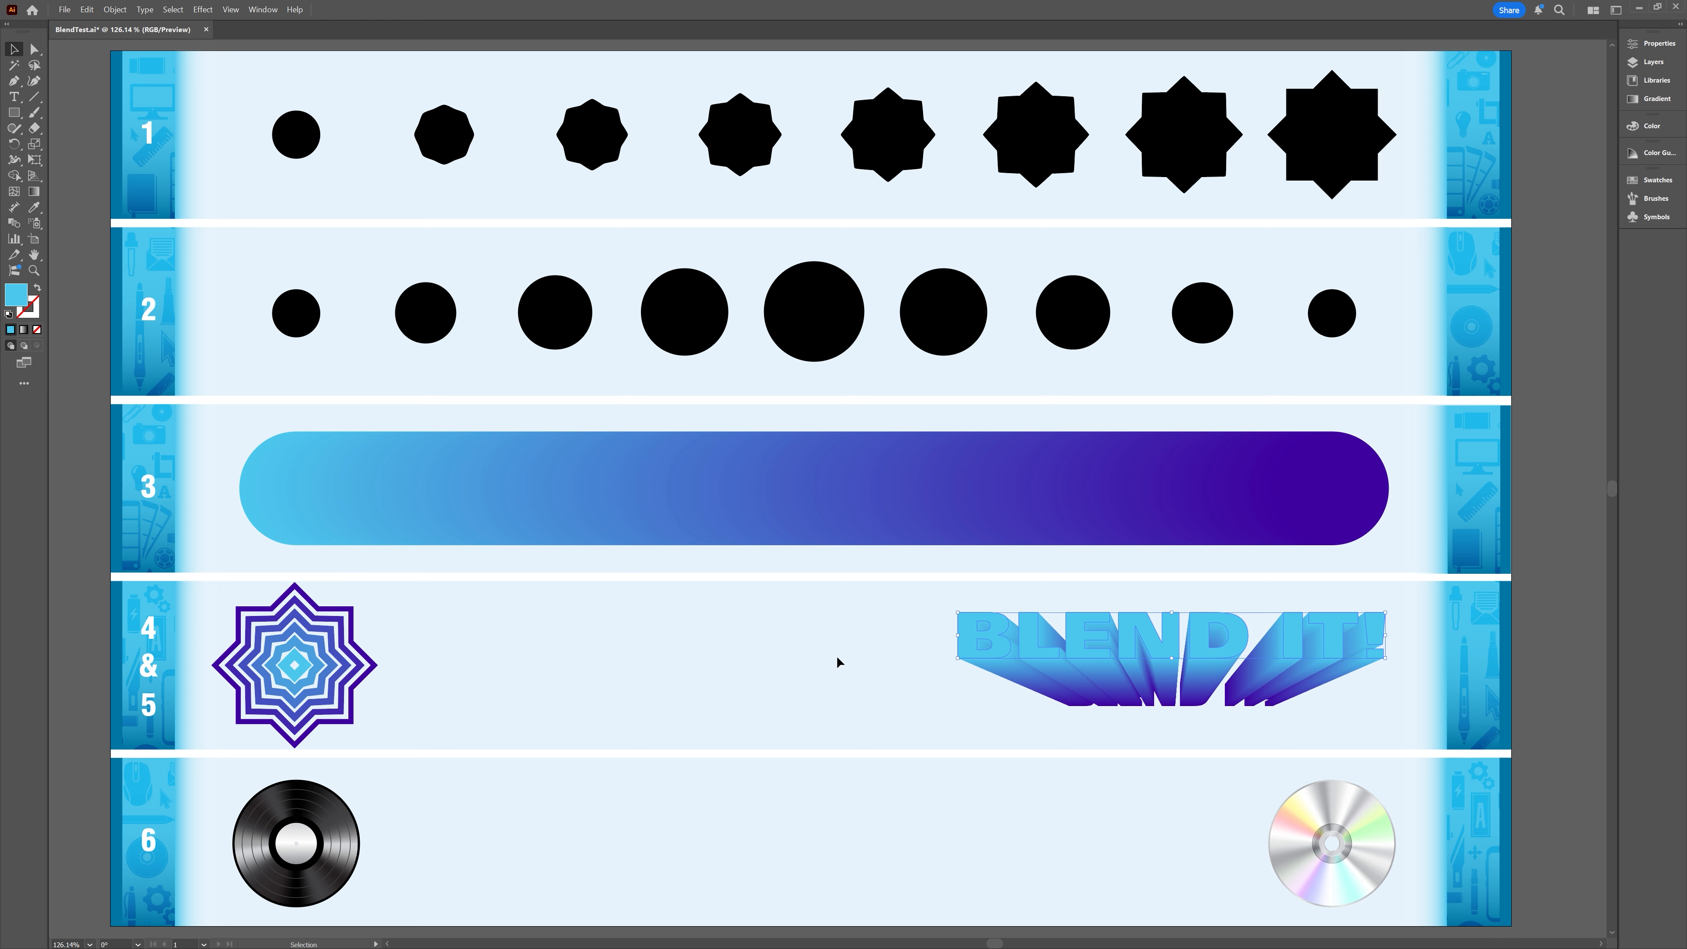
# Change the fill of the pasted front BLEND IT! text to the lighter blue 95E6F9 and deselect it.
pyautogui.doubleClick(16, 295)
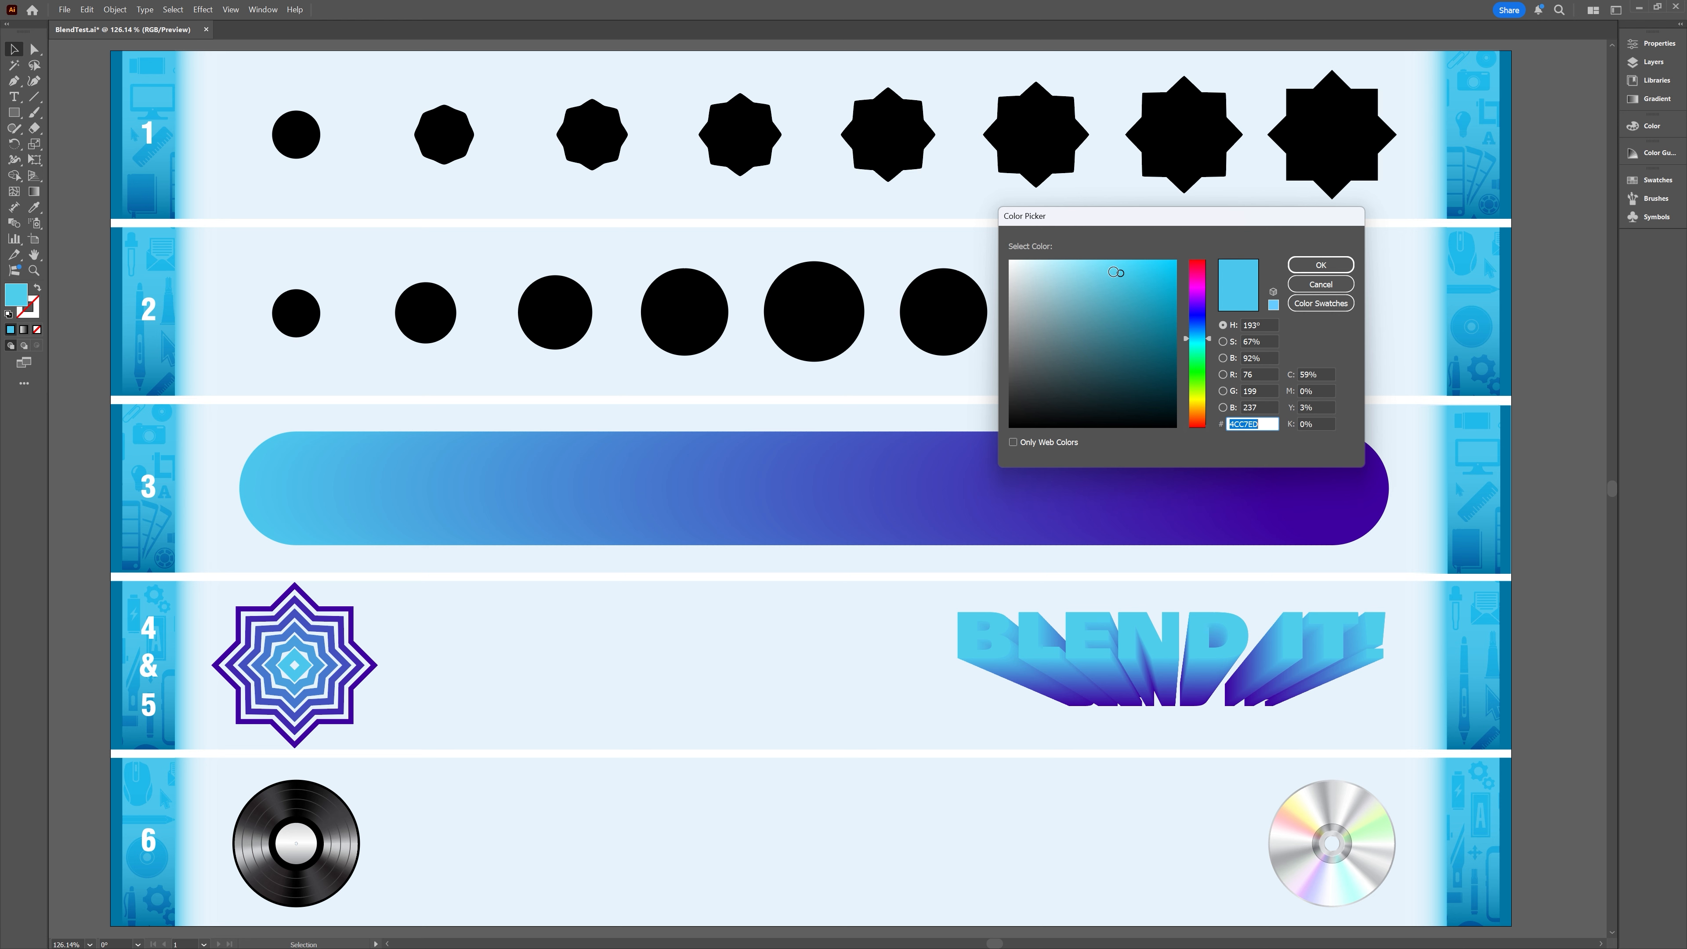
pyautogui.click(1098, 269)
pyautogui.moveTo(1098, 268); pyautogui.dragTo(1075, 261)
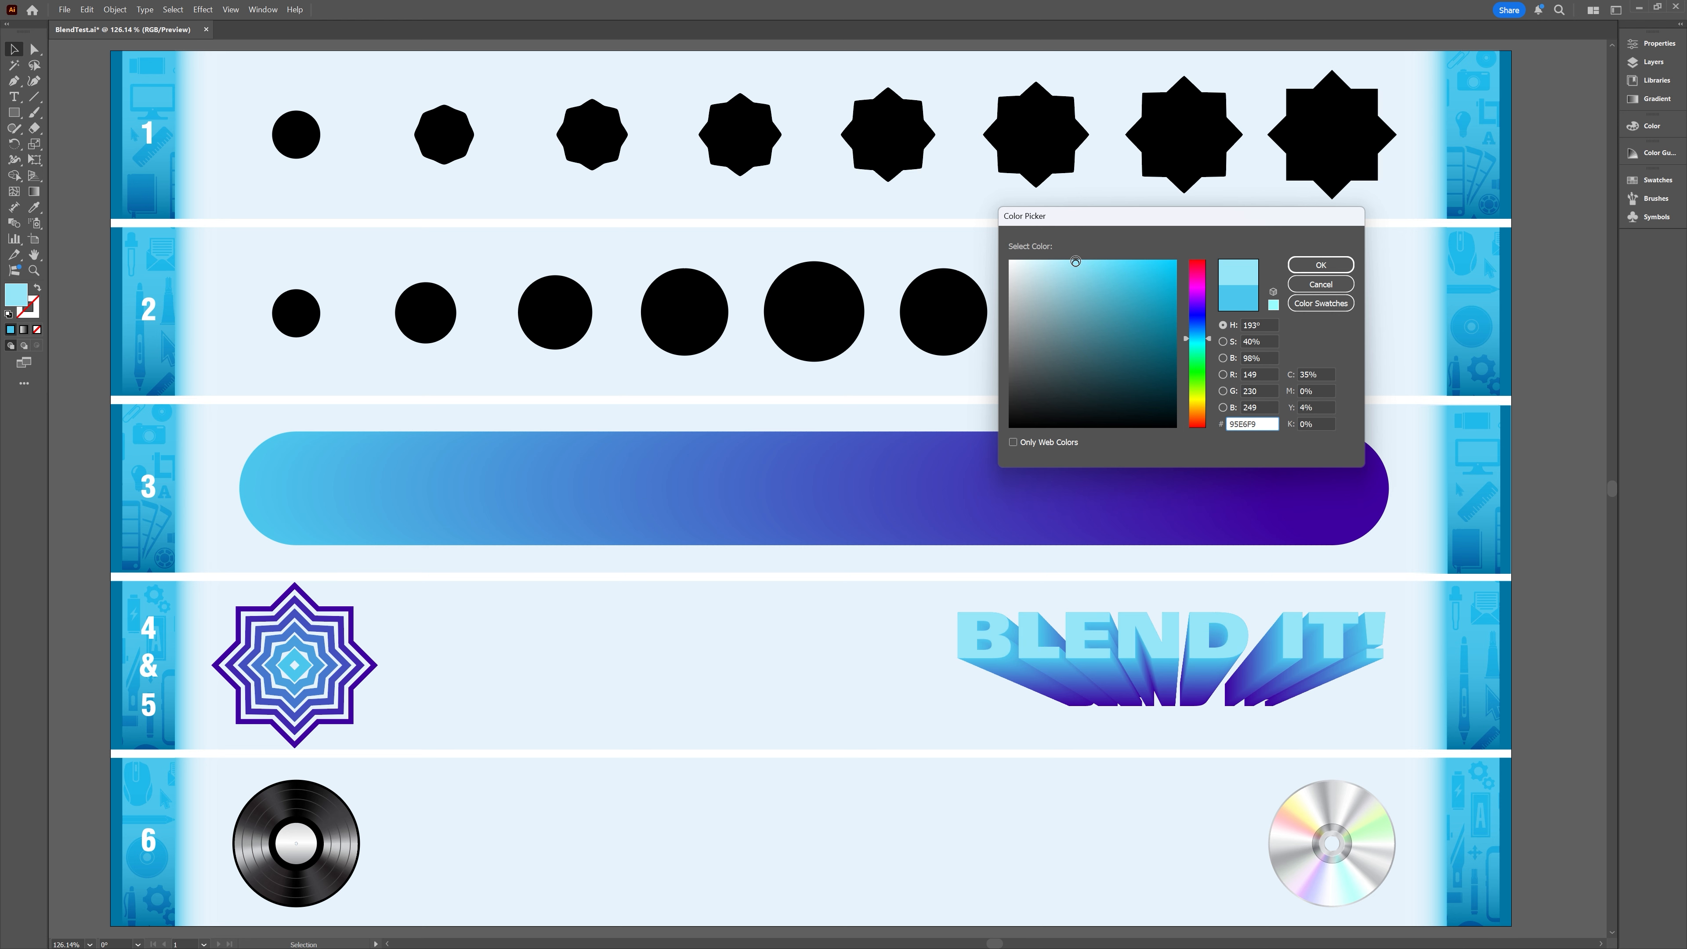
pyautogui.click(1320, 266)
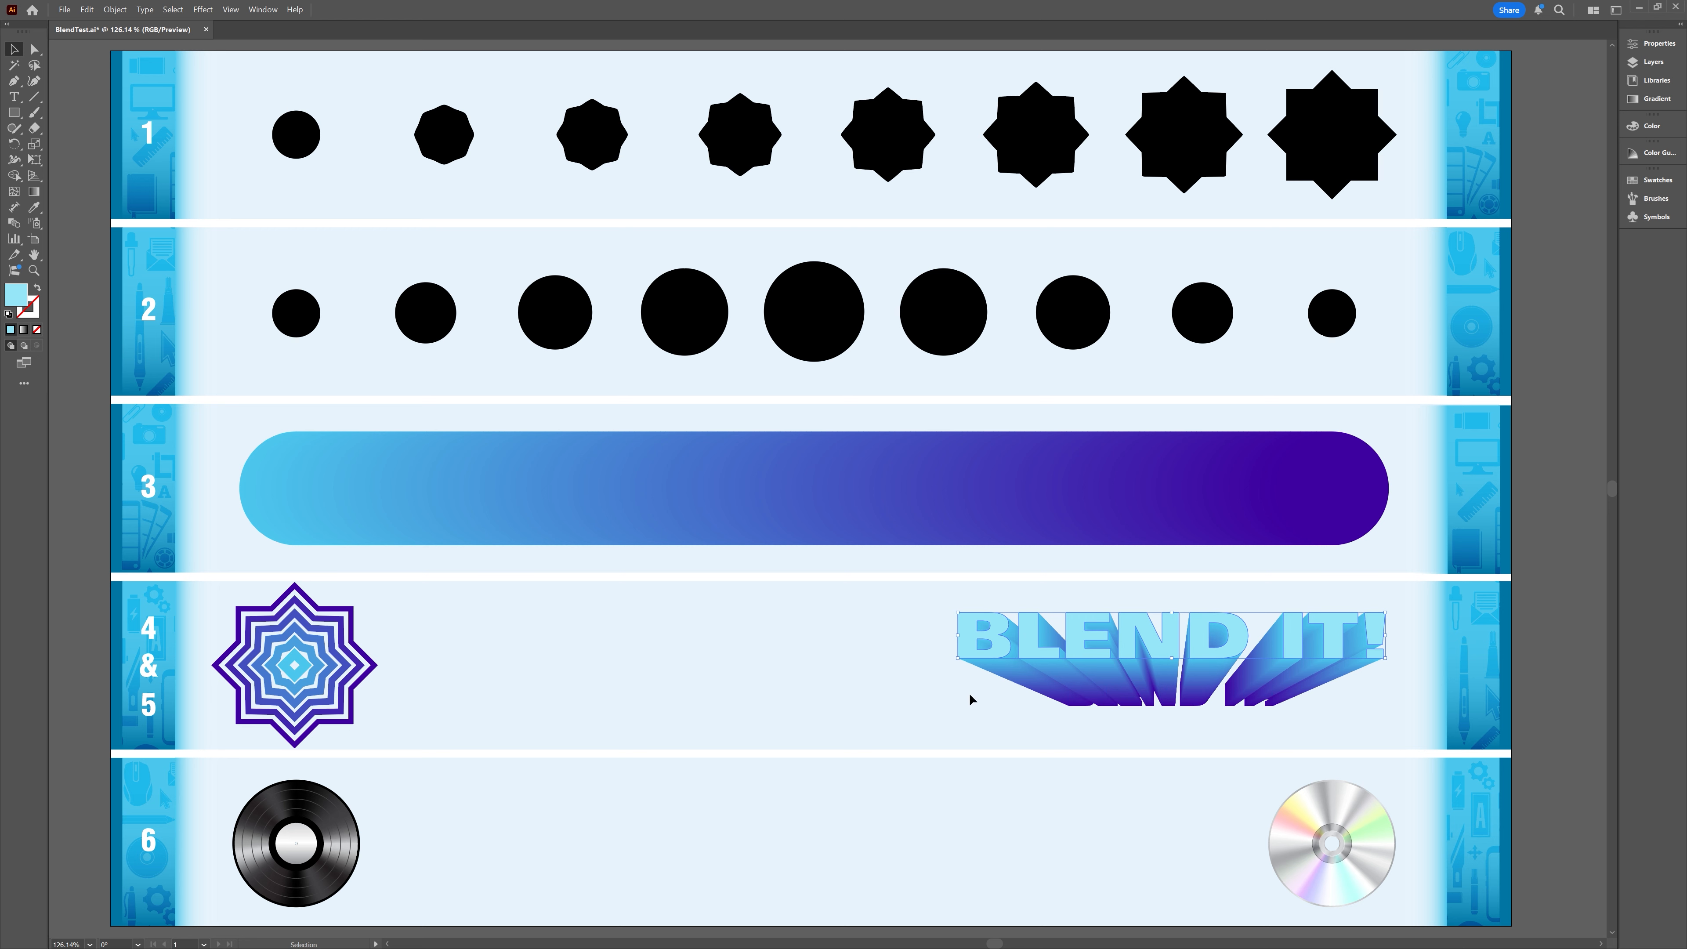
pyautogui.click(949, 694)
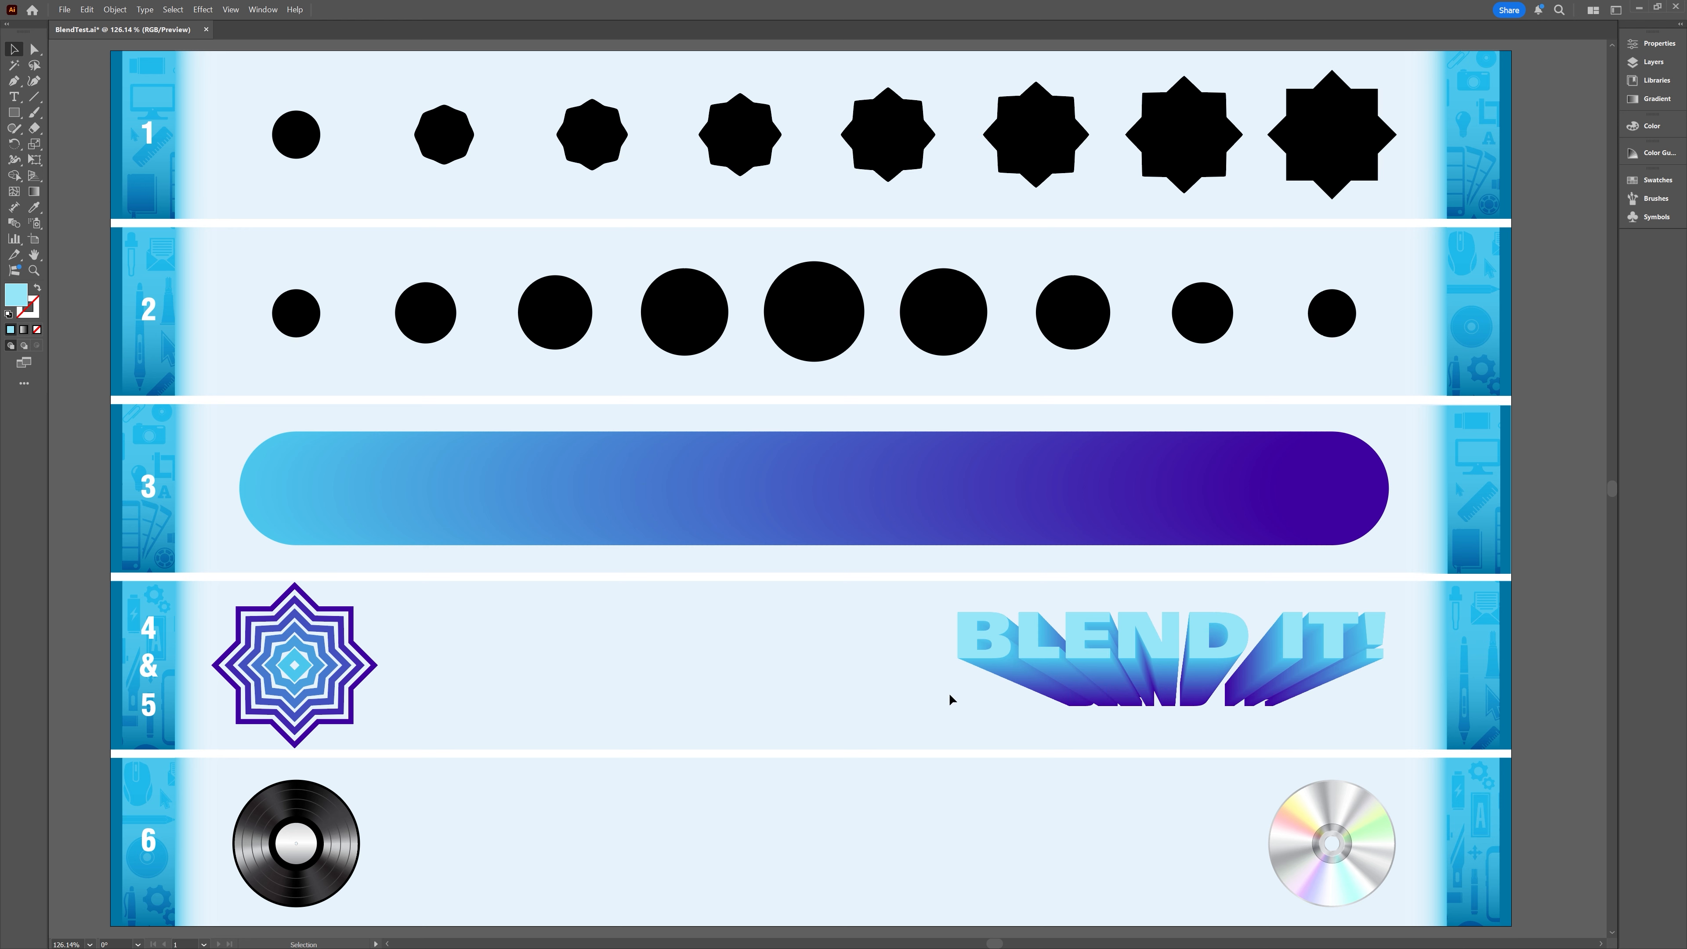